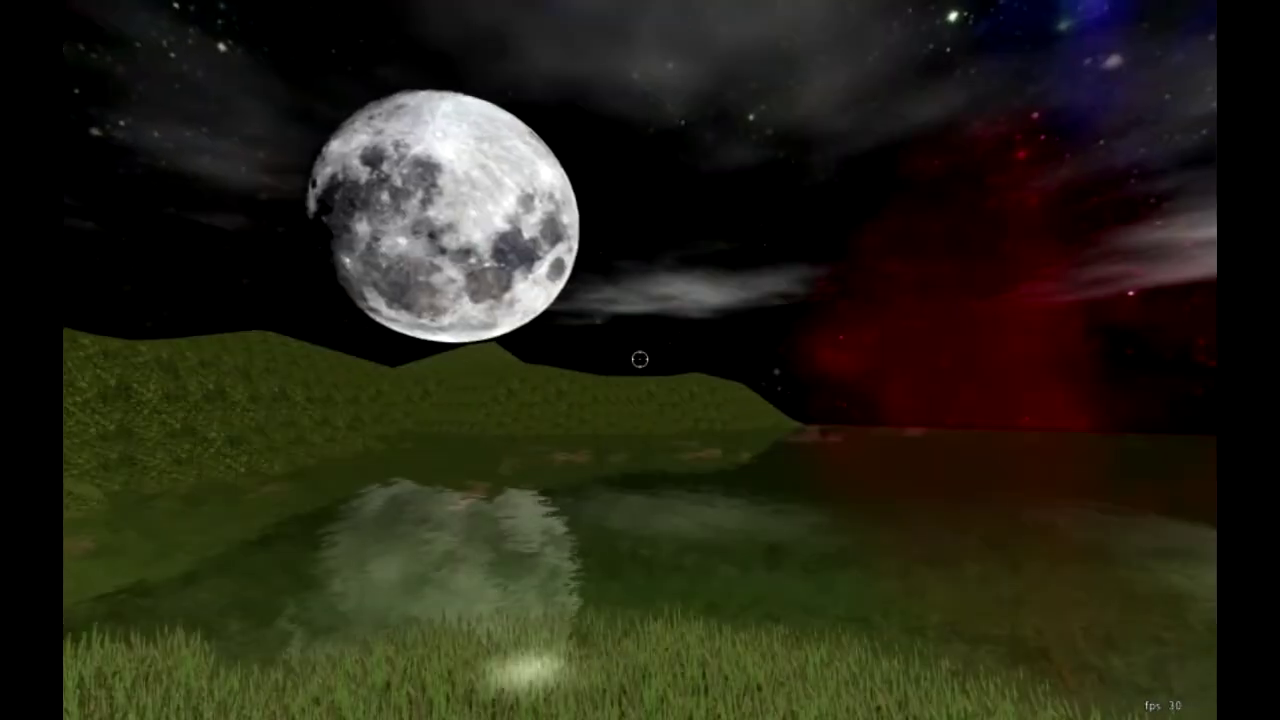
key(Right)
Step: Turn across the red night sky toward the moon, then open the sky settings with F6
key(Up)
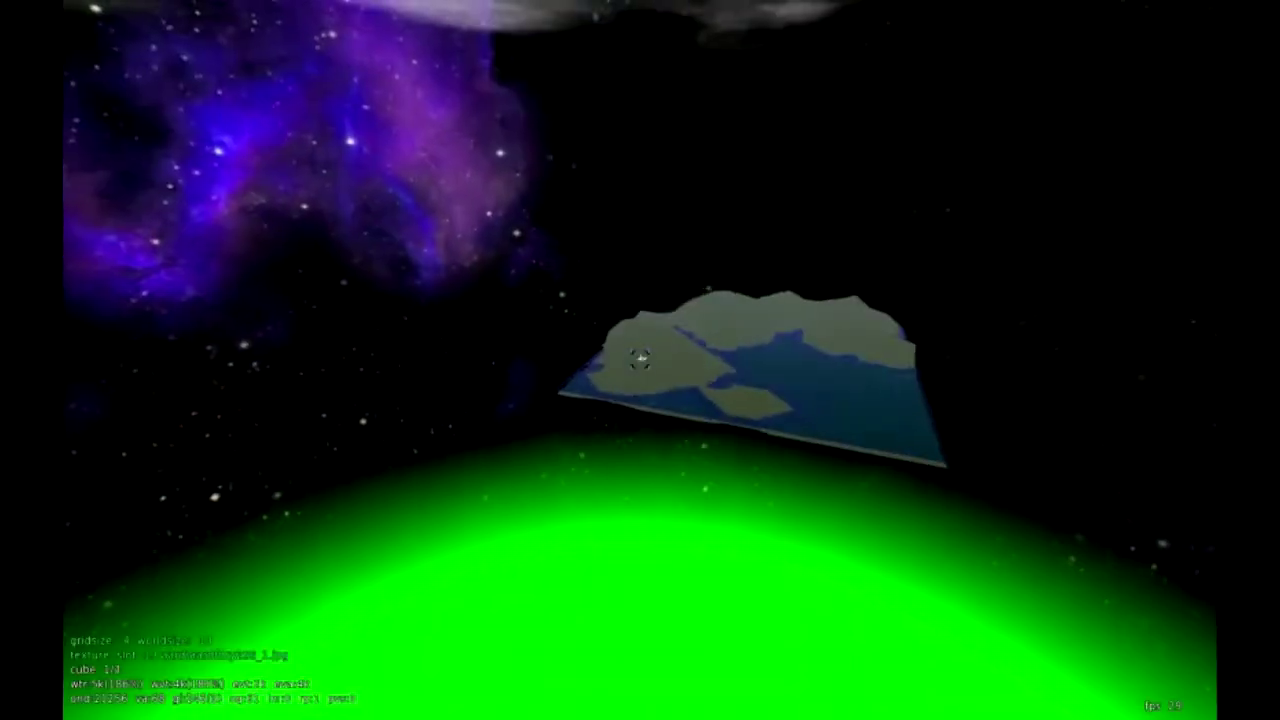
key(e)
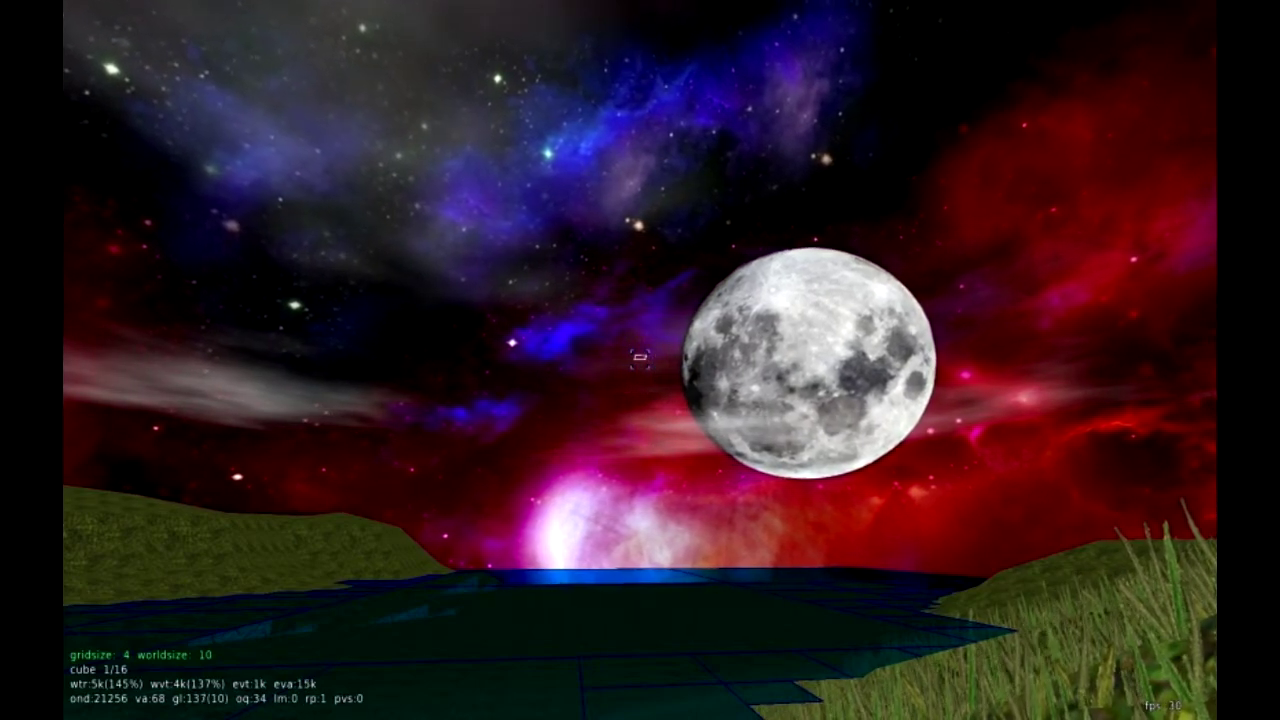
key(F6)
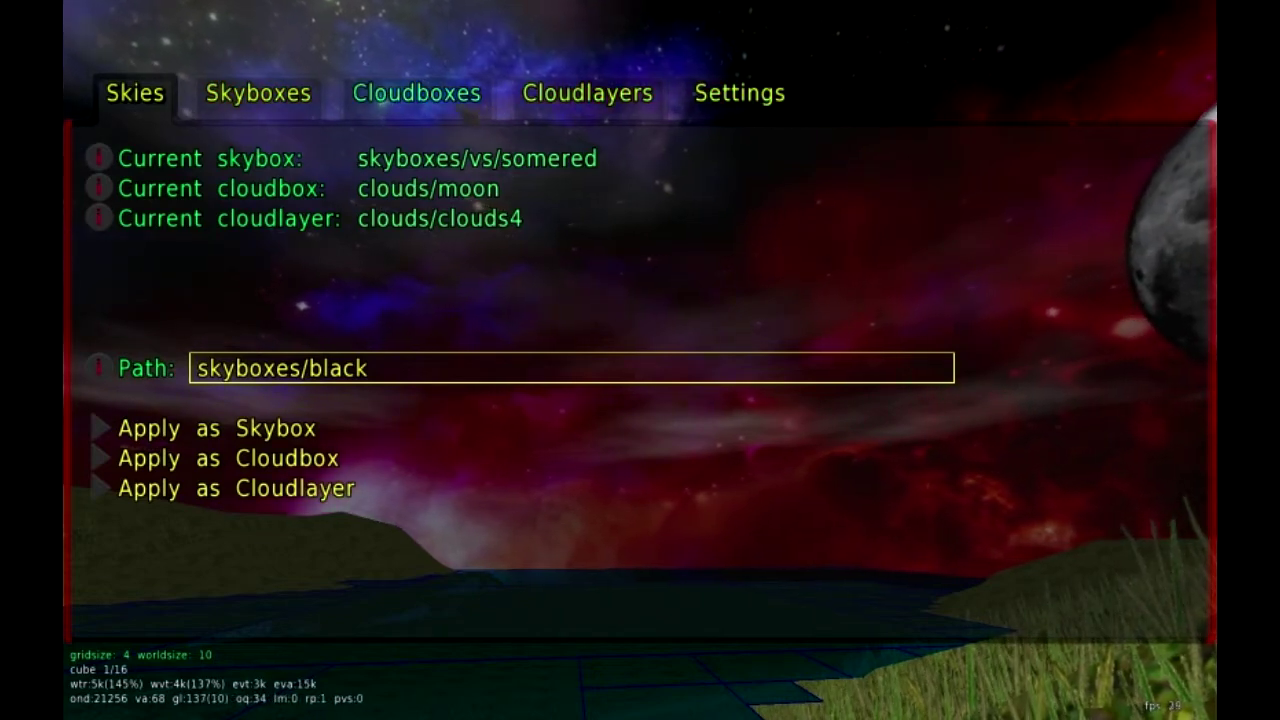
Step: Swap the red galaxy sky for the 'hill' skybox and check the new mountain sky
click(258, 92)
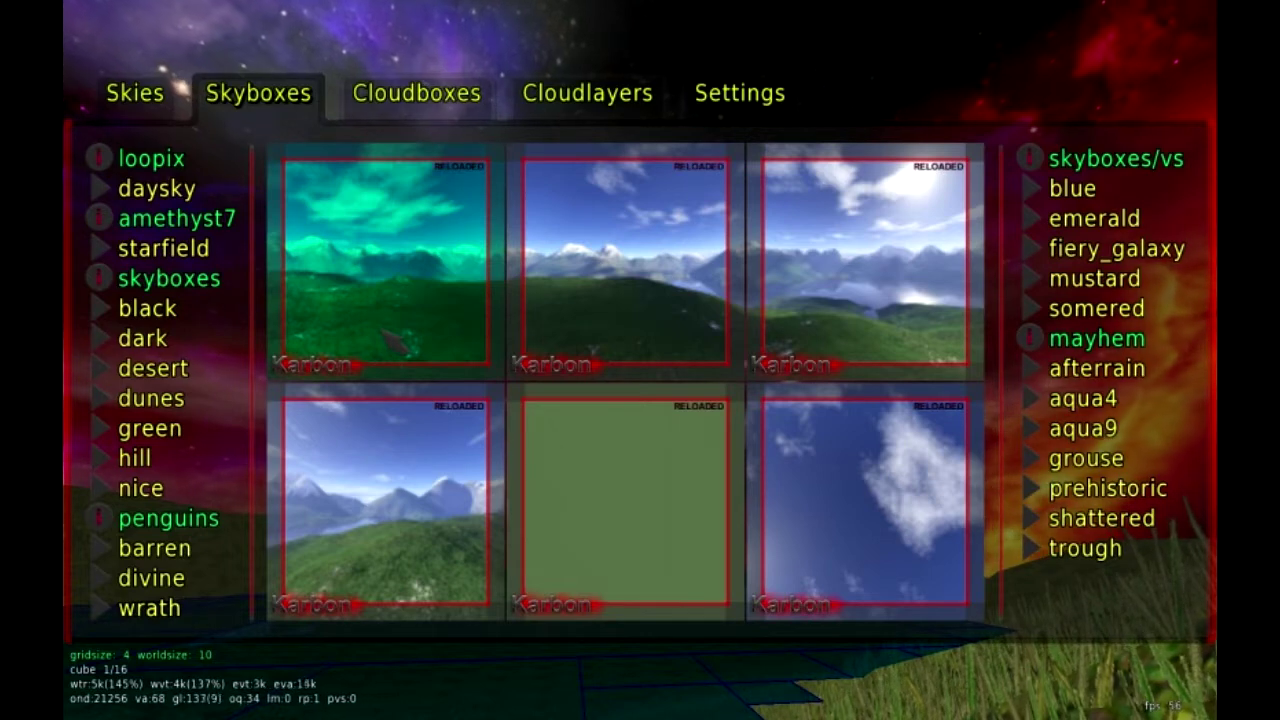
click(135, 458)
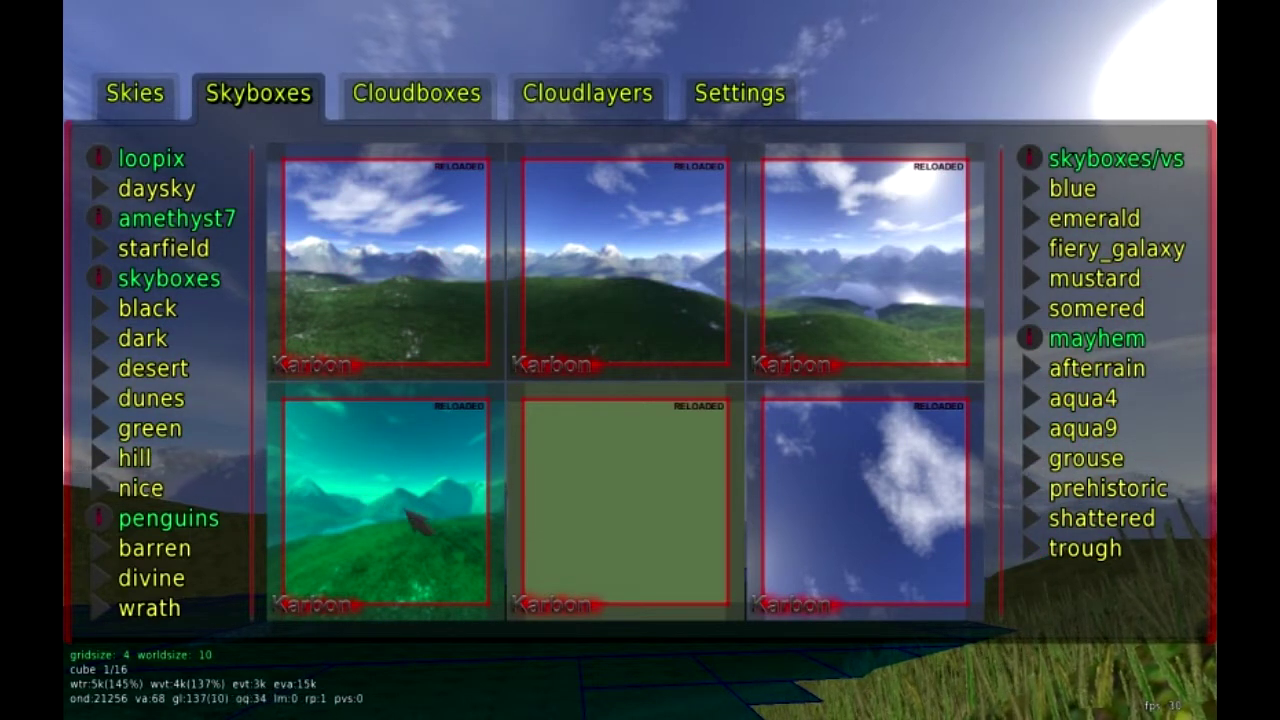
key(Escape)
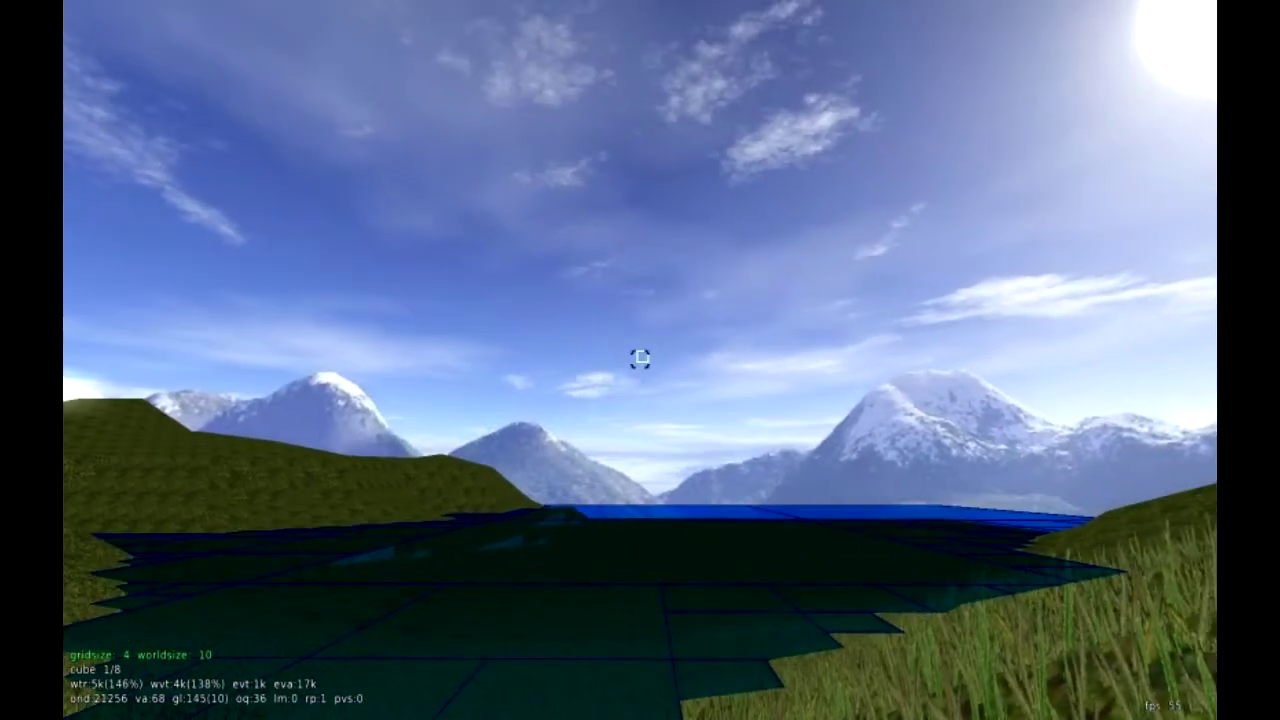
key(F6)
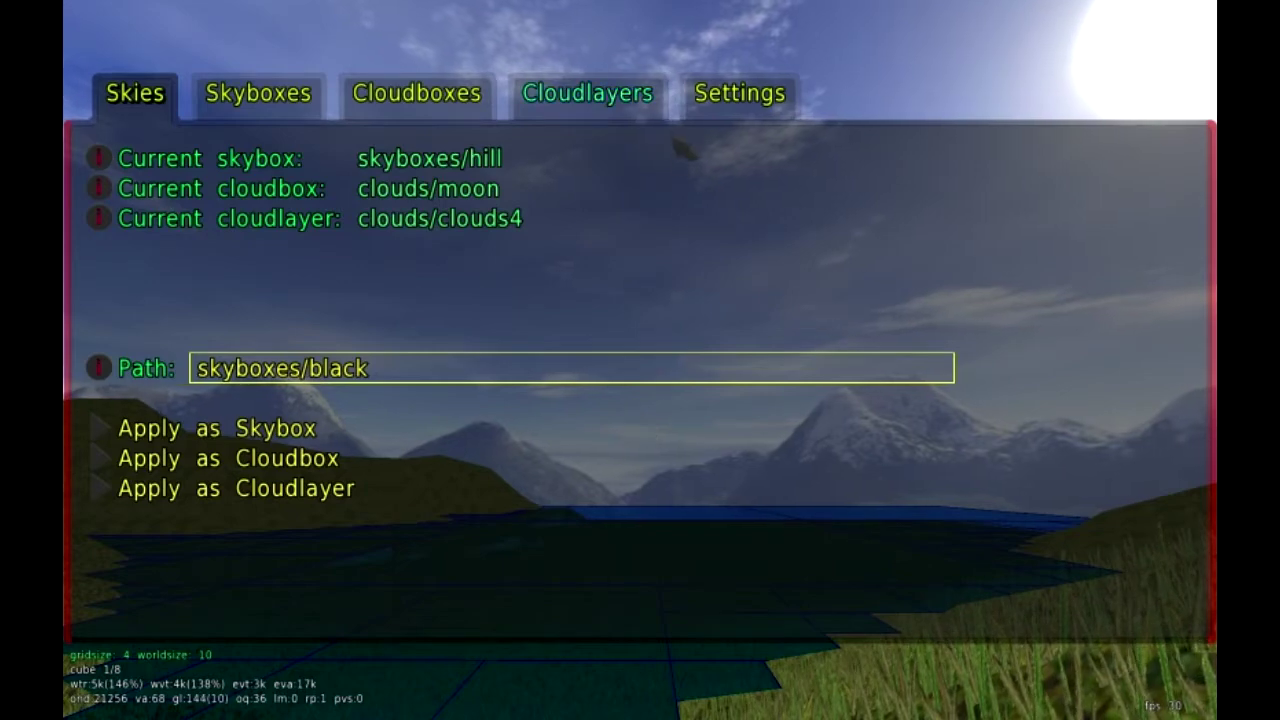
Step: Apply the 'moon' cloudbox from the Cloudboxes list
click(395, 108)
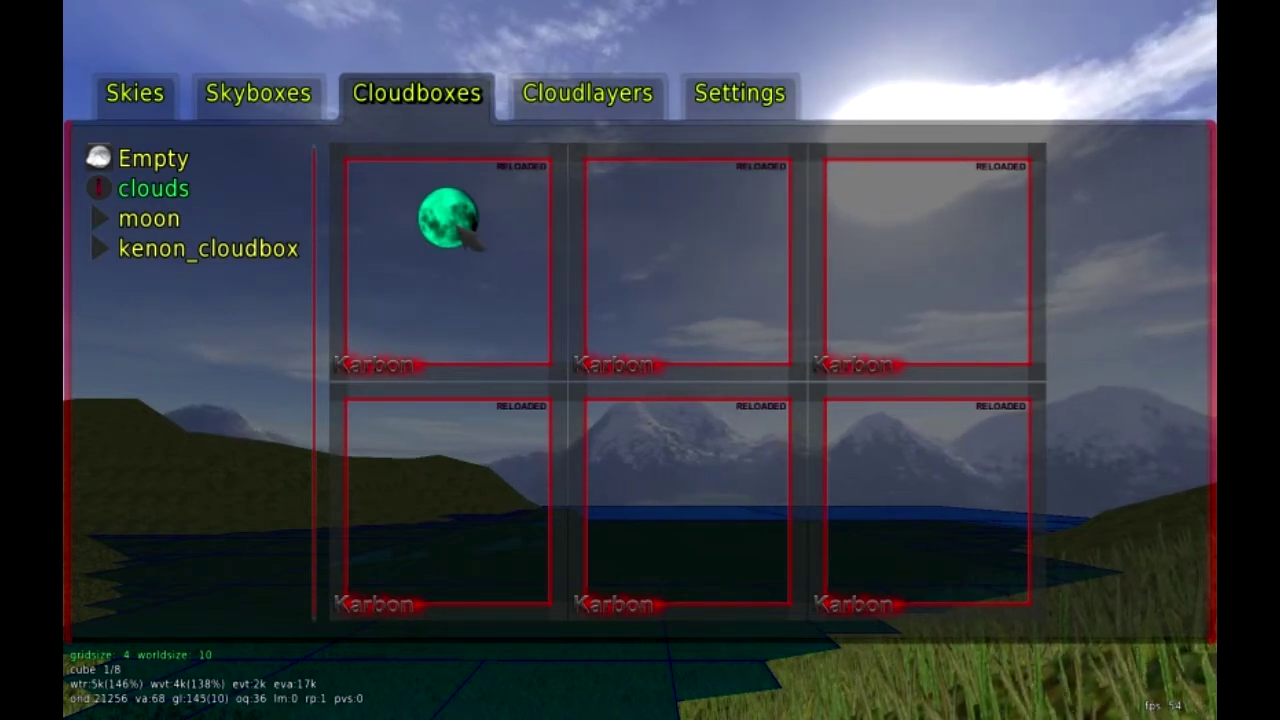
click(462, 228)
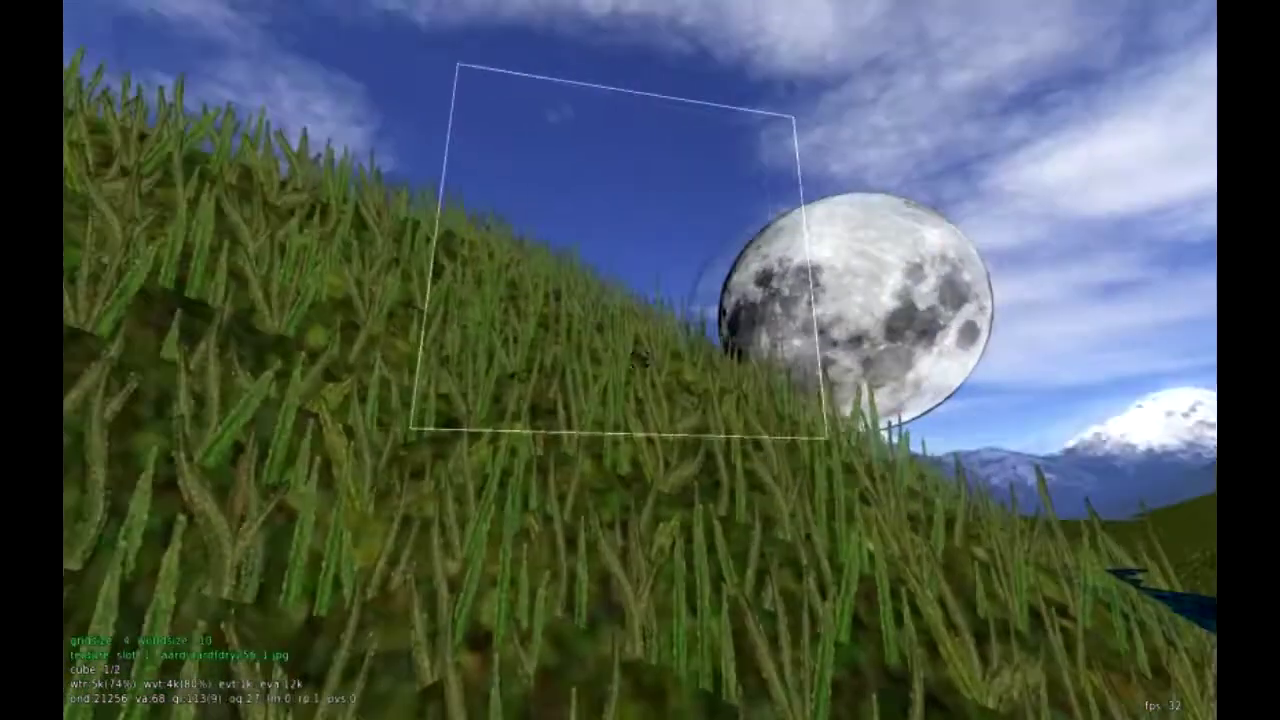
Step: Fly over the hills and valley to inspect the moon cloudbox, then reopen sky settings
key(w)
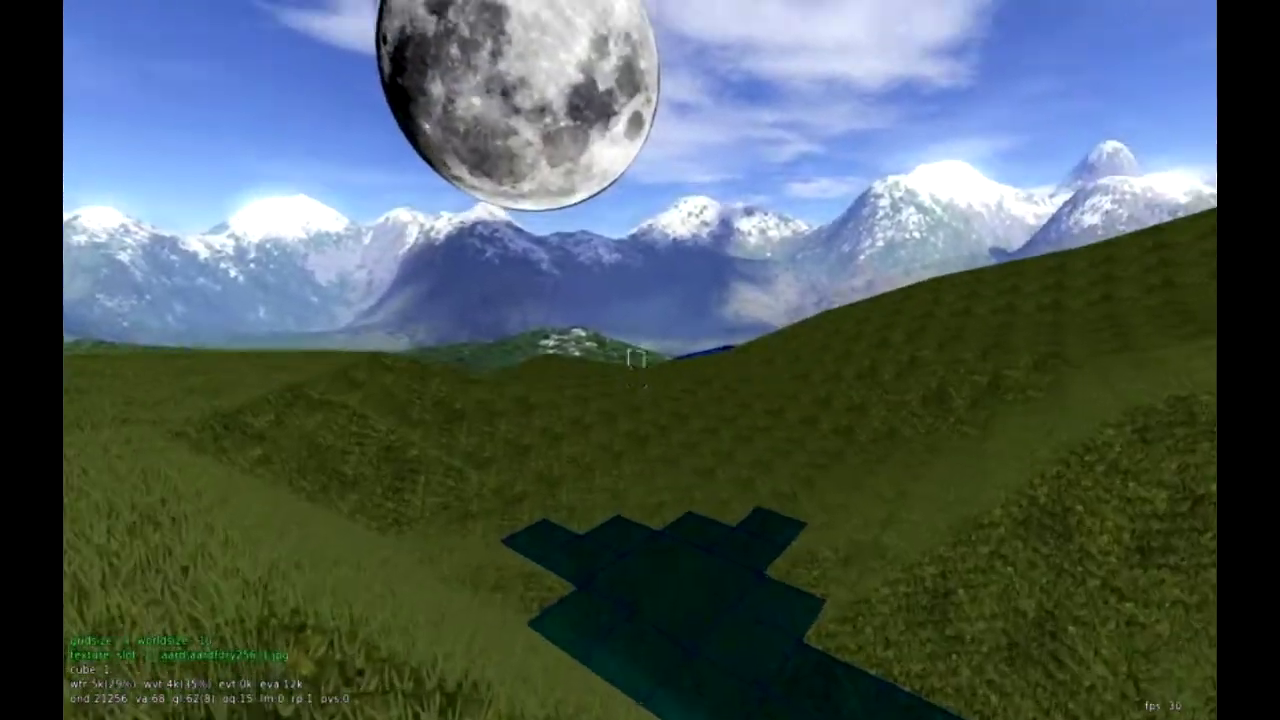
key(w)
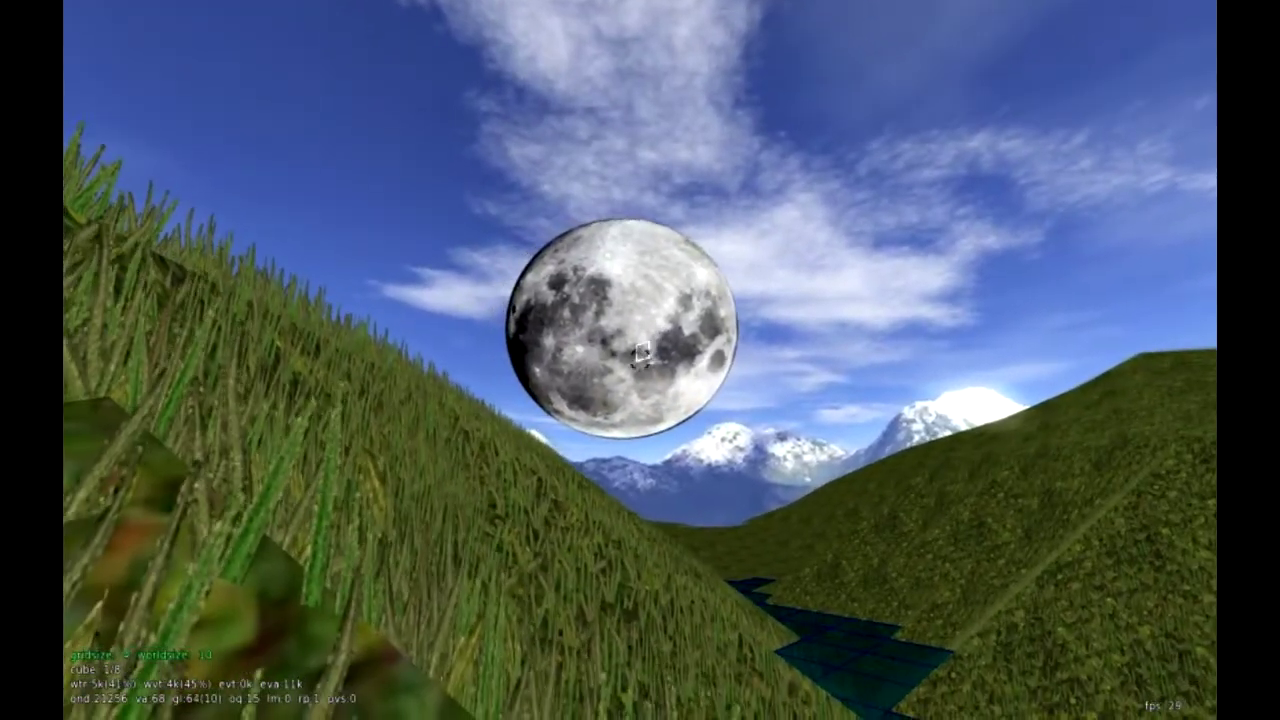
key(Escape)
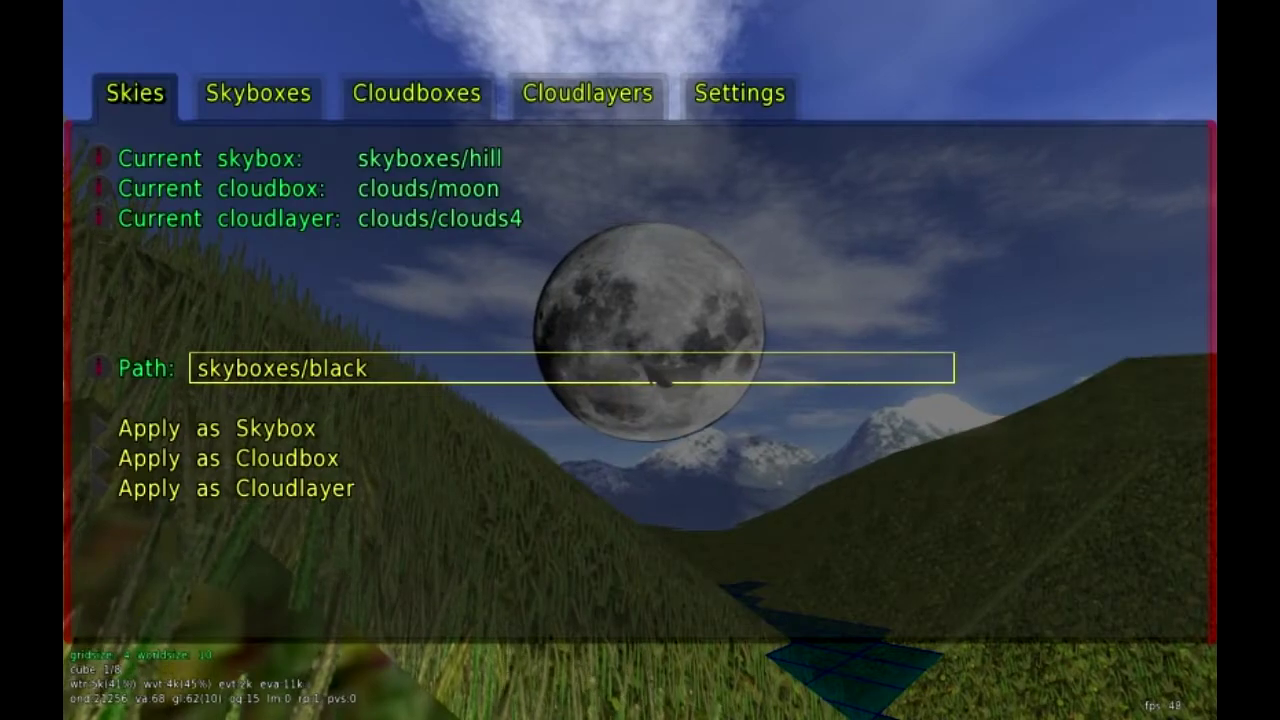
key(Escape)
key(w)
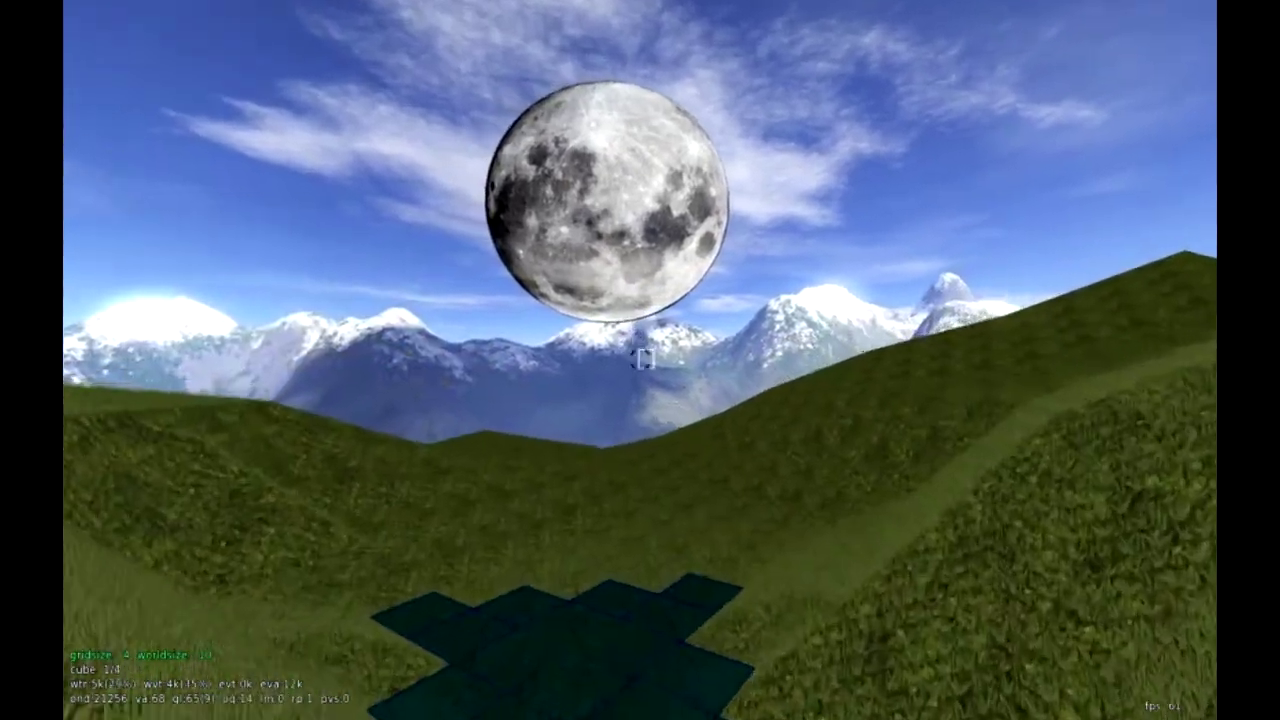
key(w)
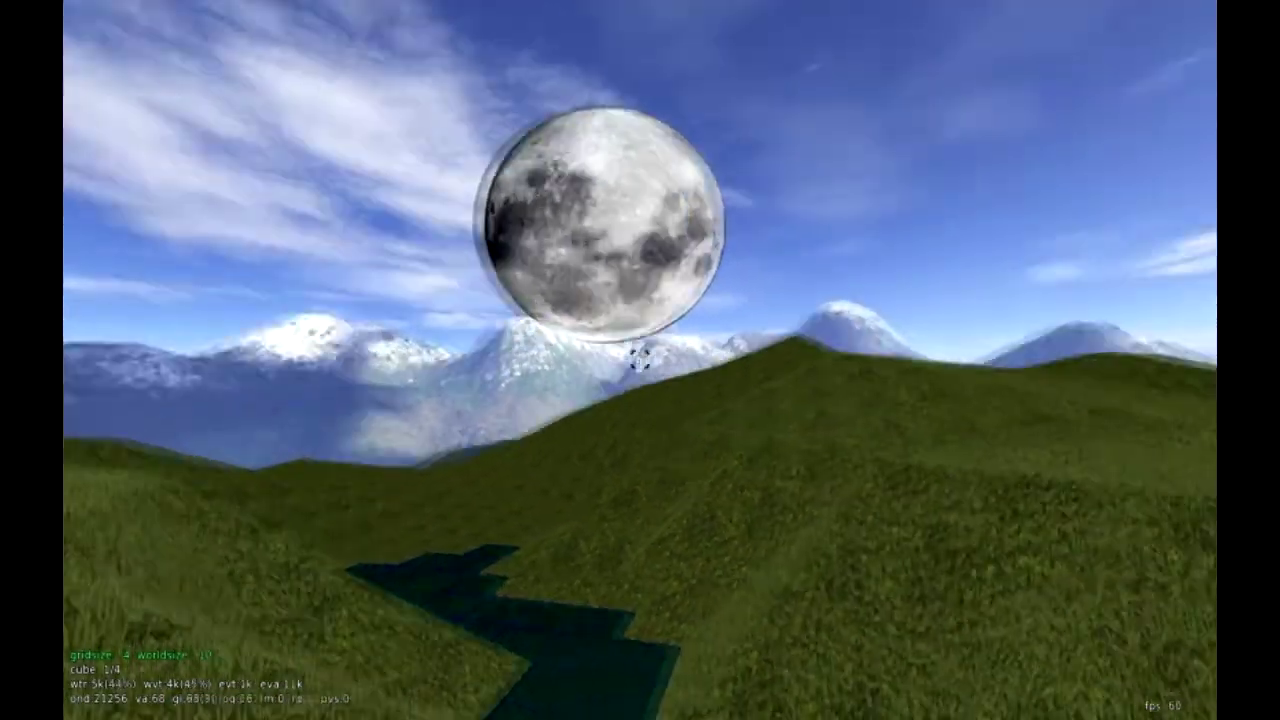
key(w)
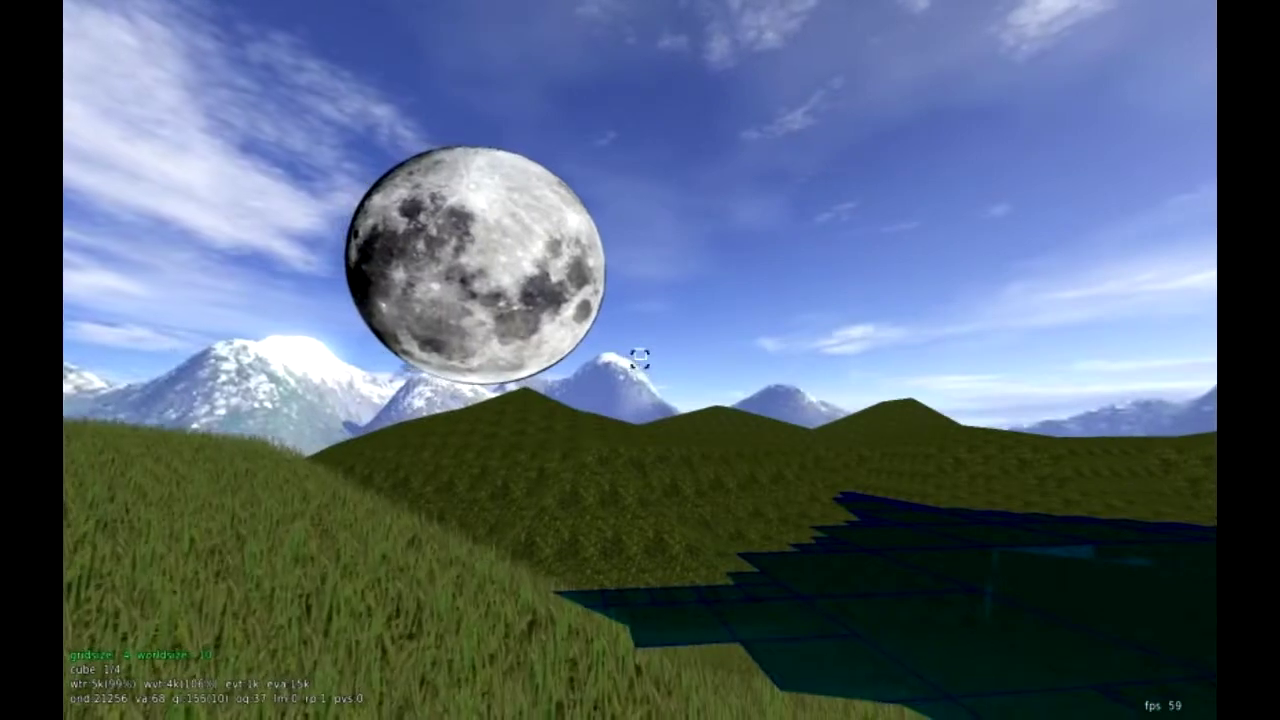
key(F6)
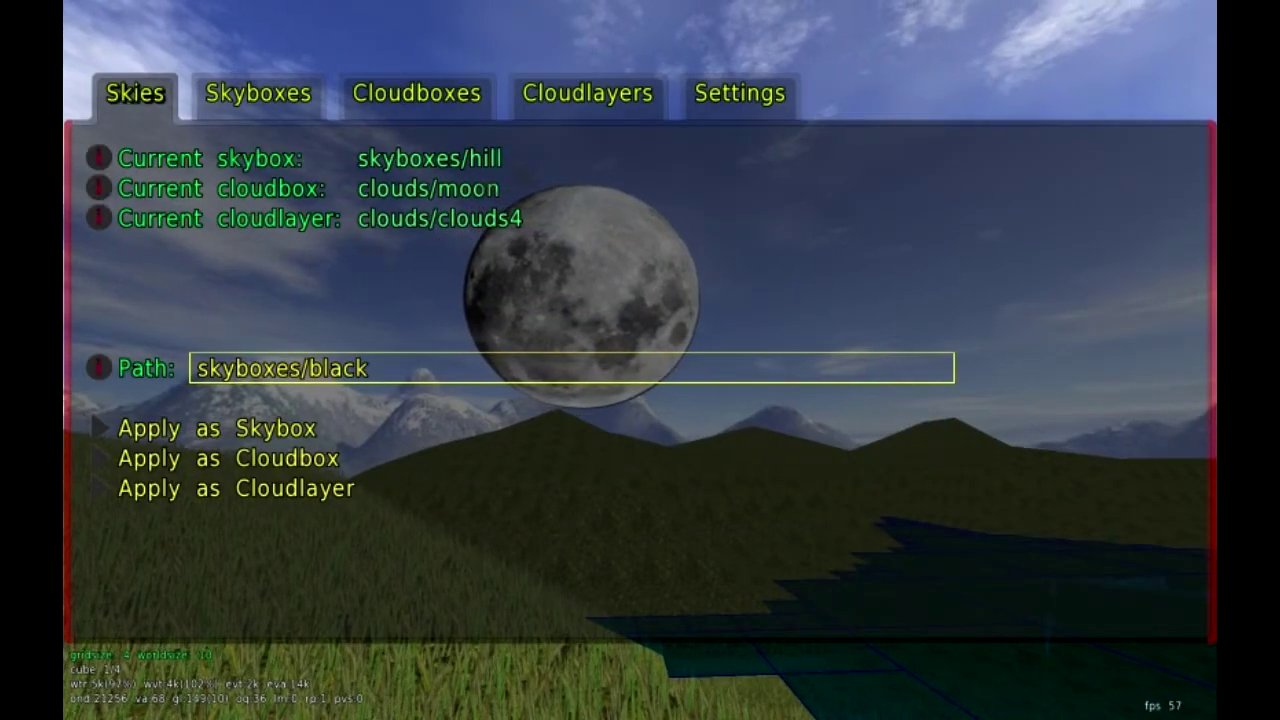
click(580, 118)
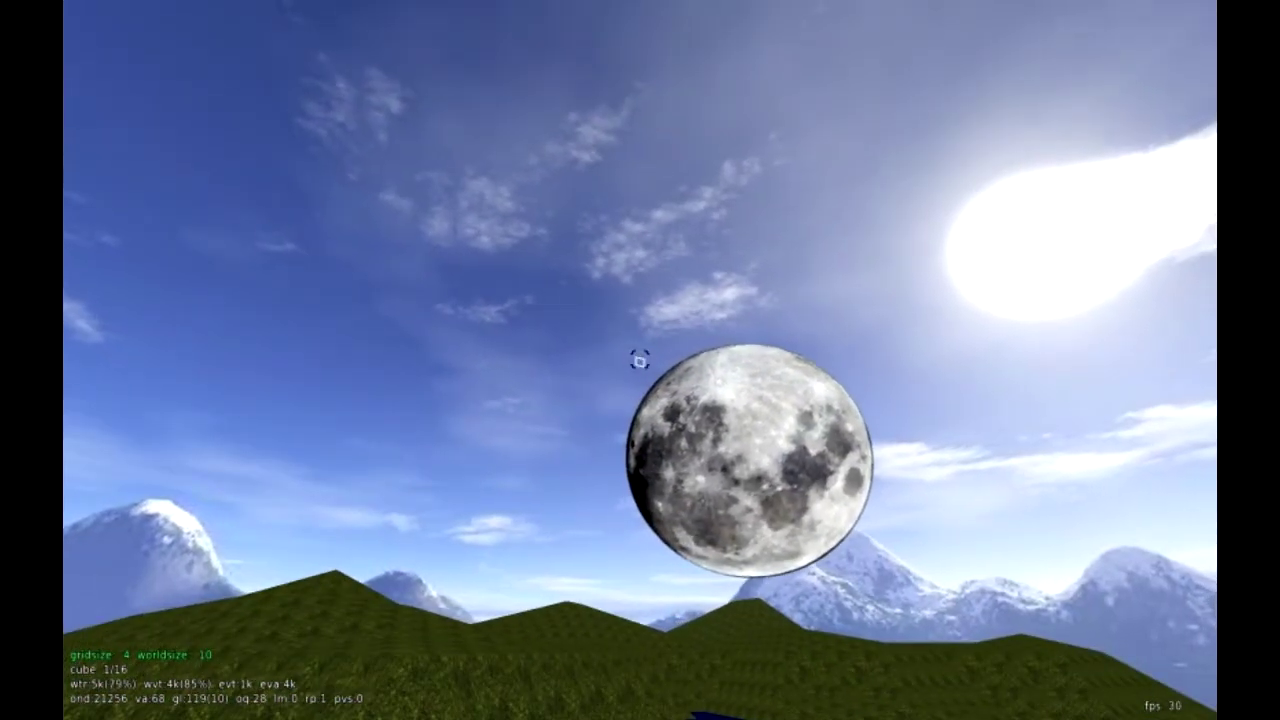
key(Escape)
Step: On the Settings page, try skybox spin values of 70 and then 2
click(742, 90)
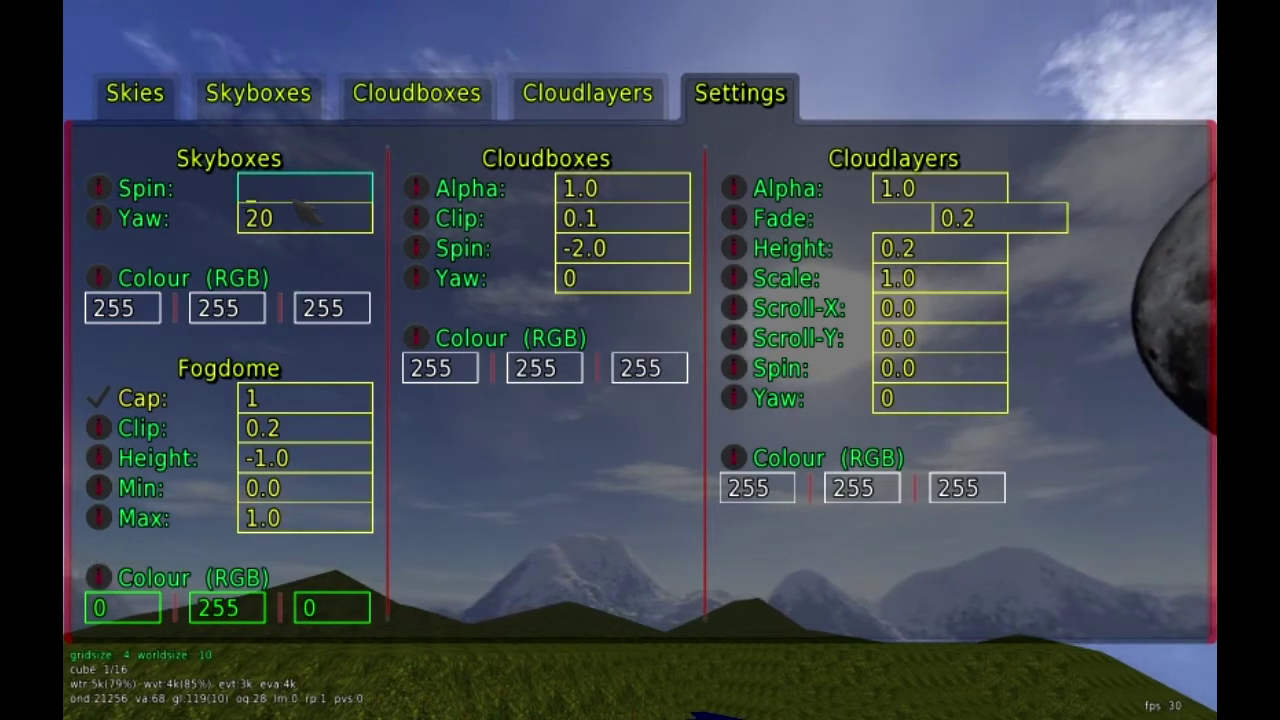
text(70)
key(Return)
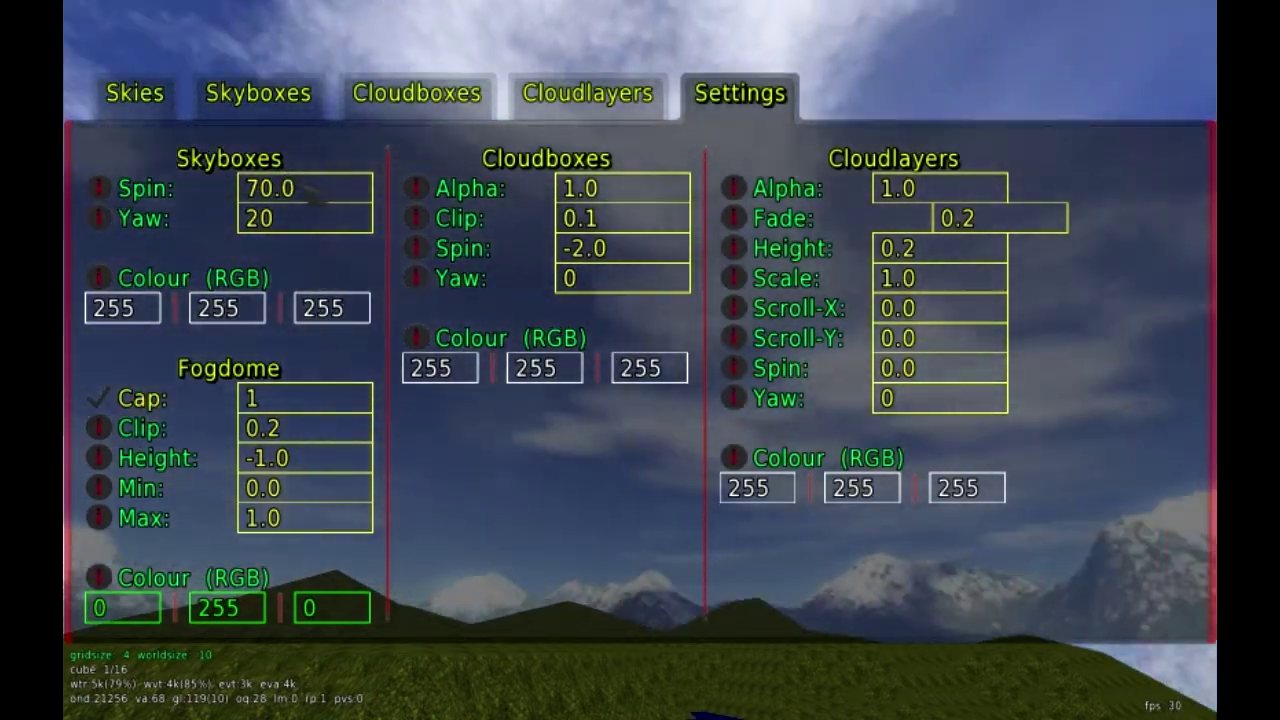
click(300, 195)
key(BackSpace)
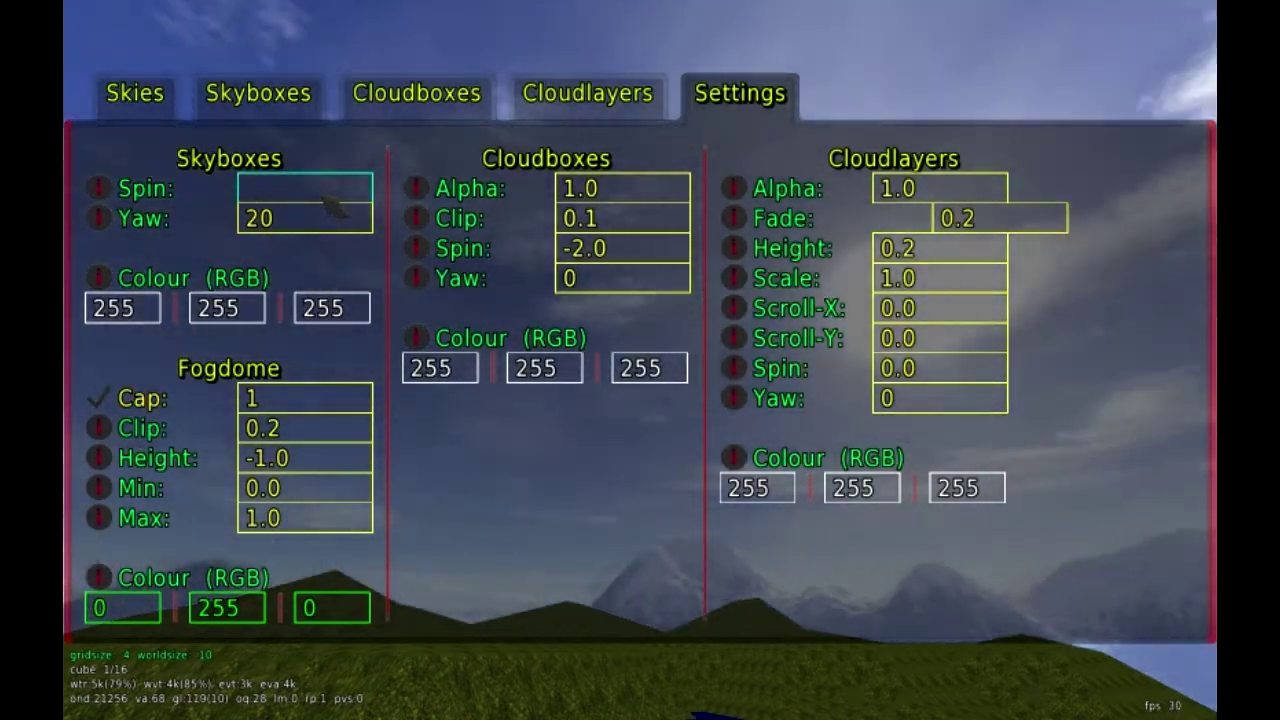
text(2)
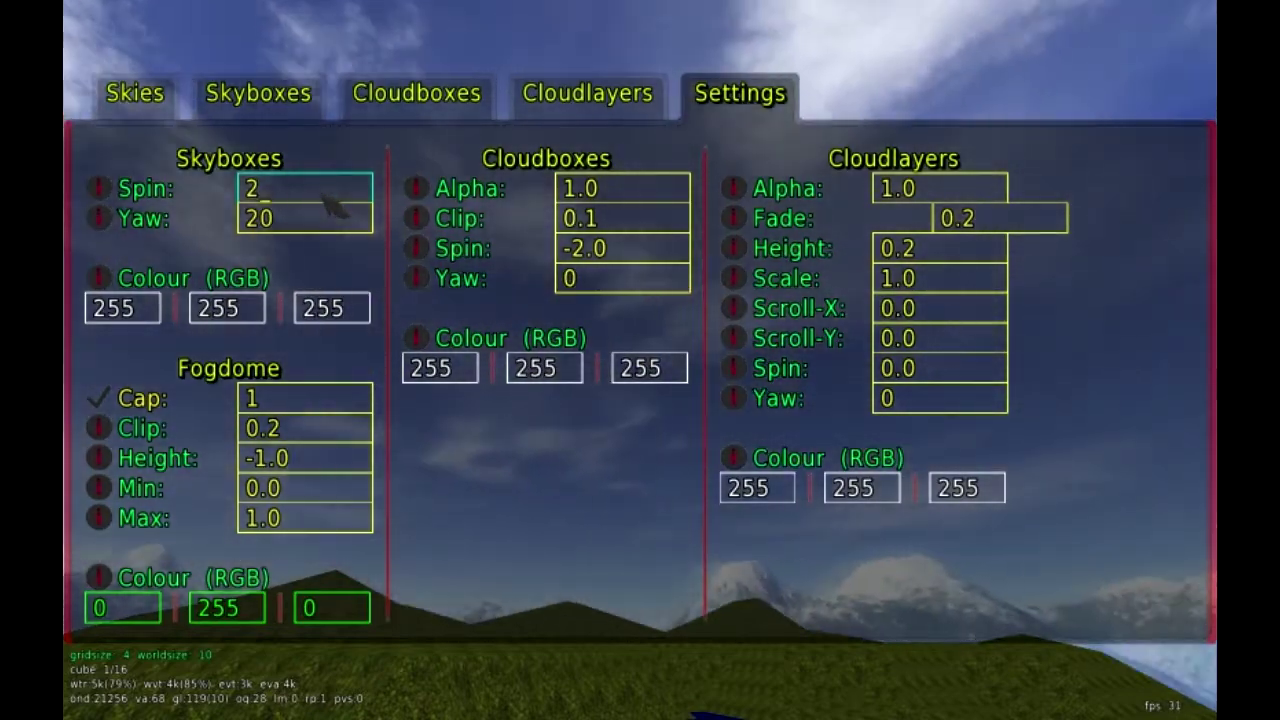
key(Return)
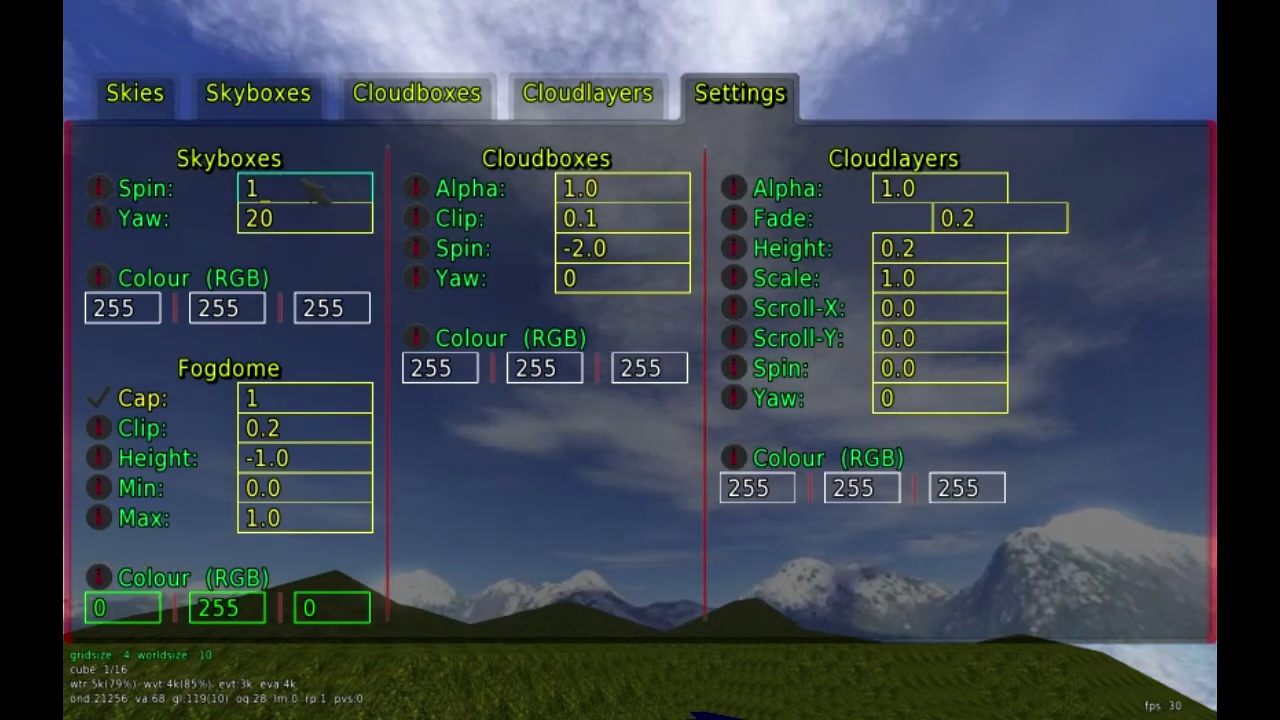
Step: Reset skybox spin and yaw to 0, then set the skybox spin to 30
key(Return)
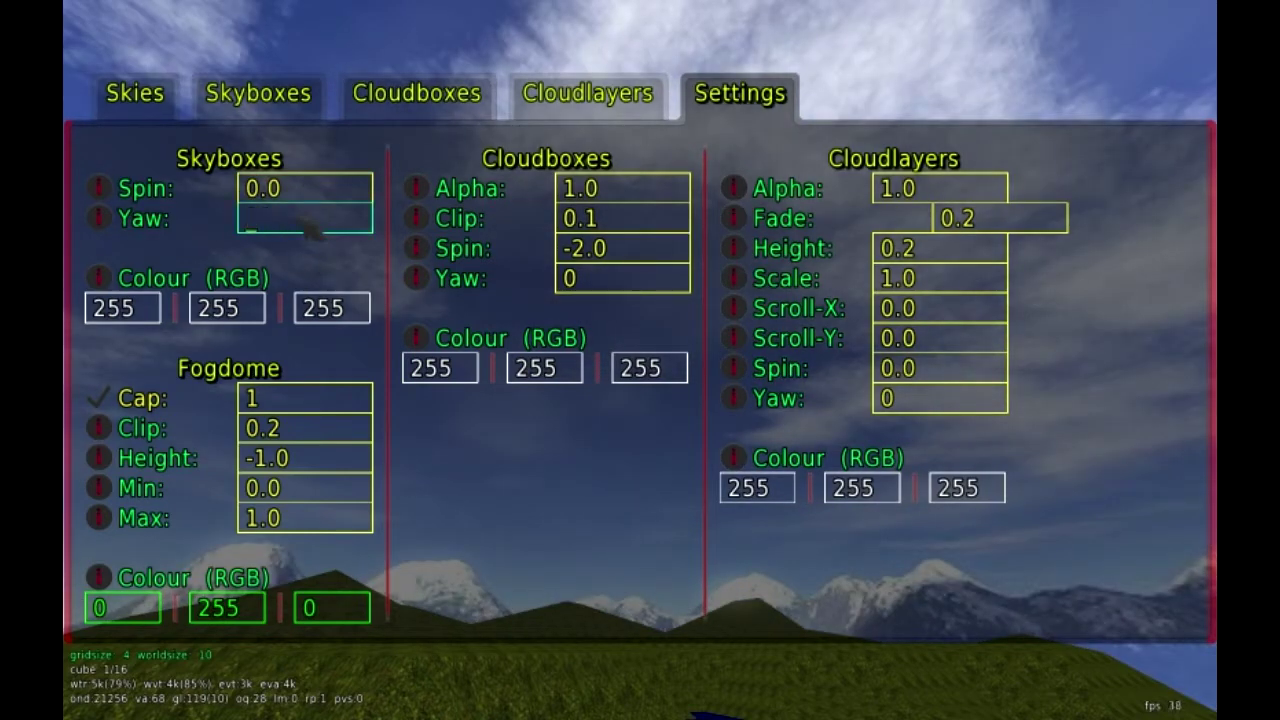
text(0)
key(Return)
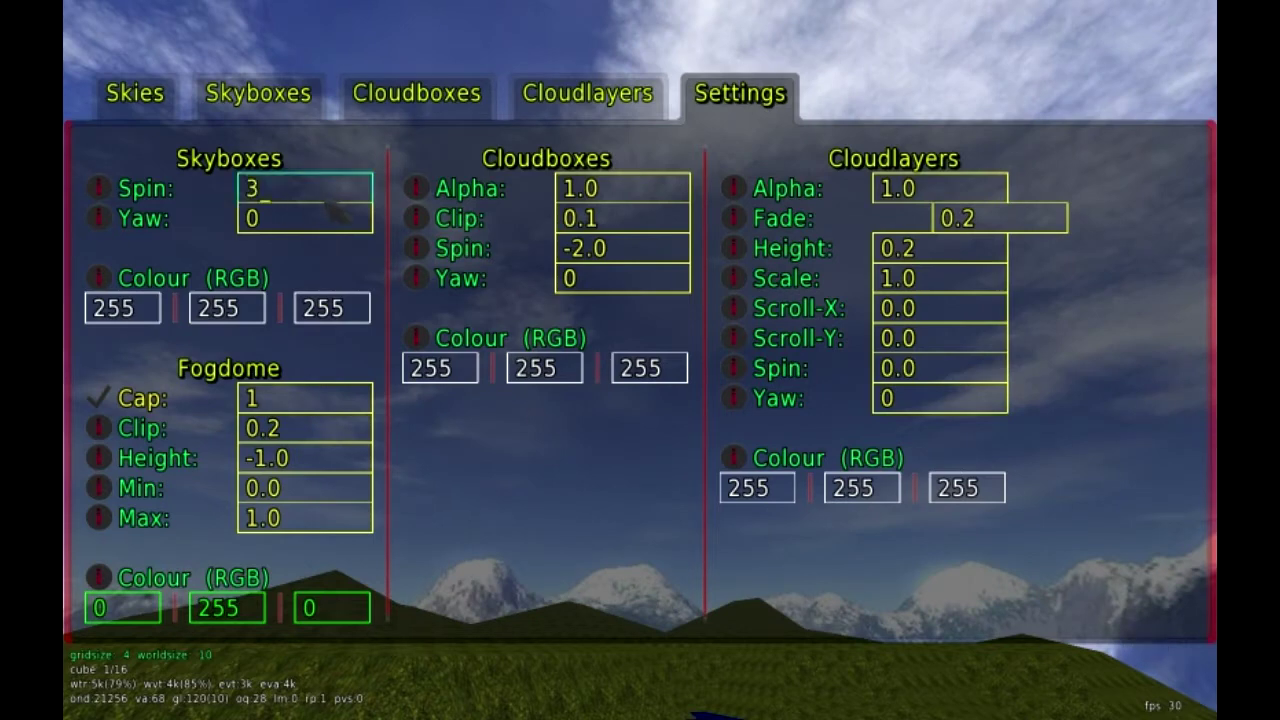
key(Return)
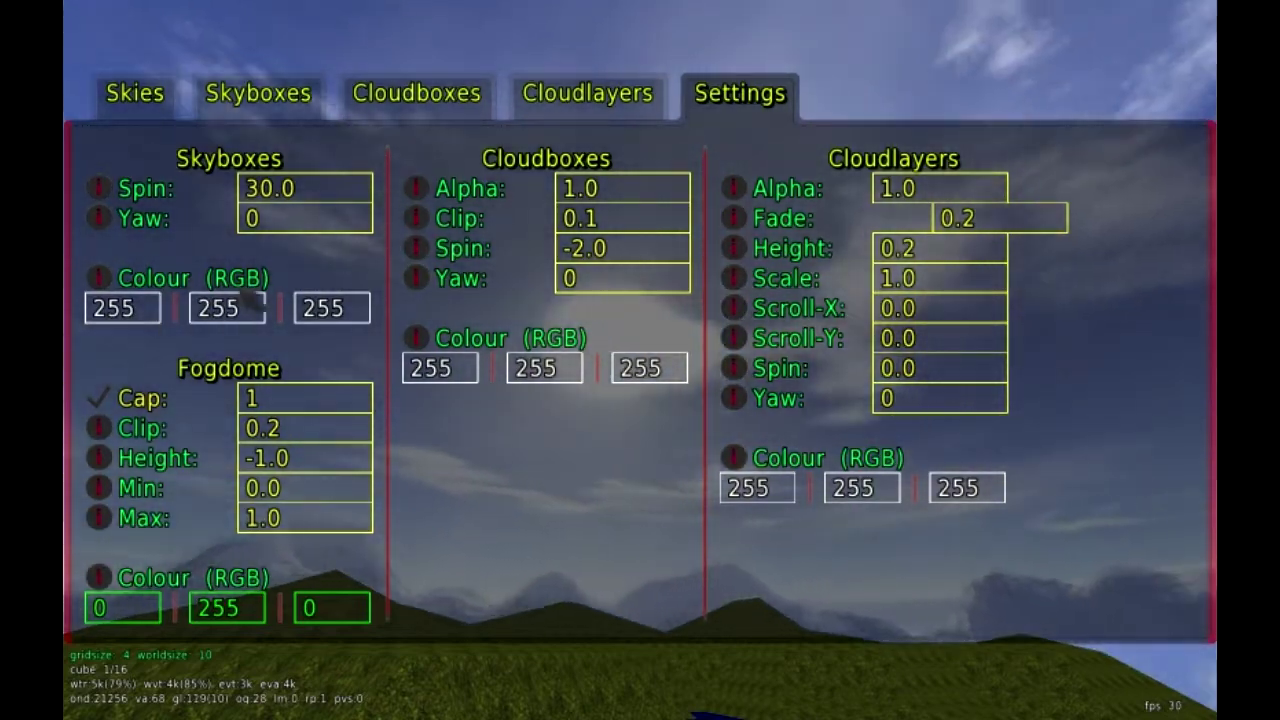
Step: Set the skybox colour to 0/0/0 and preview the blackened sky
click(156, 320)
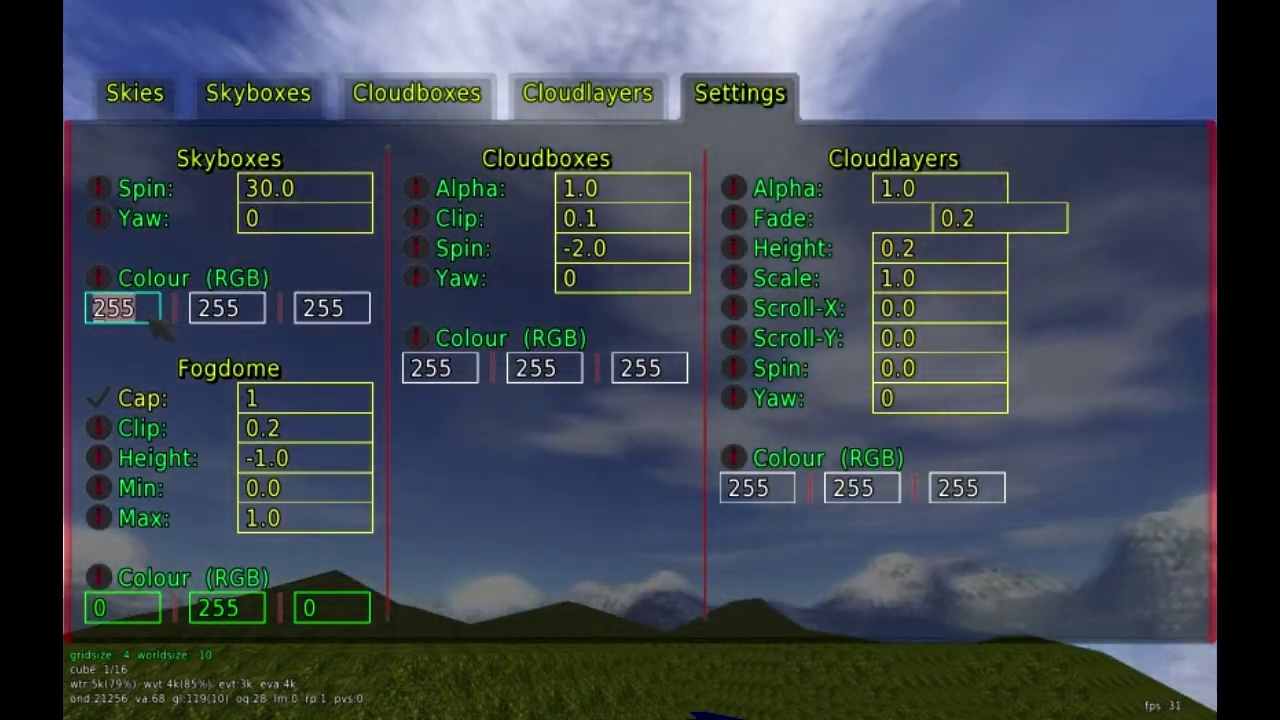
text(0)
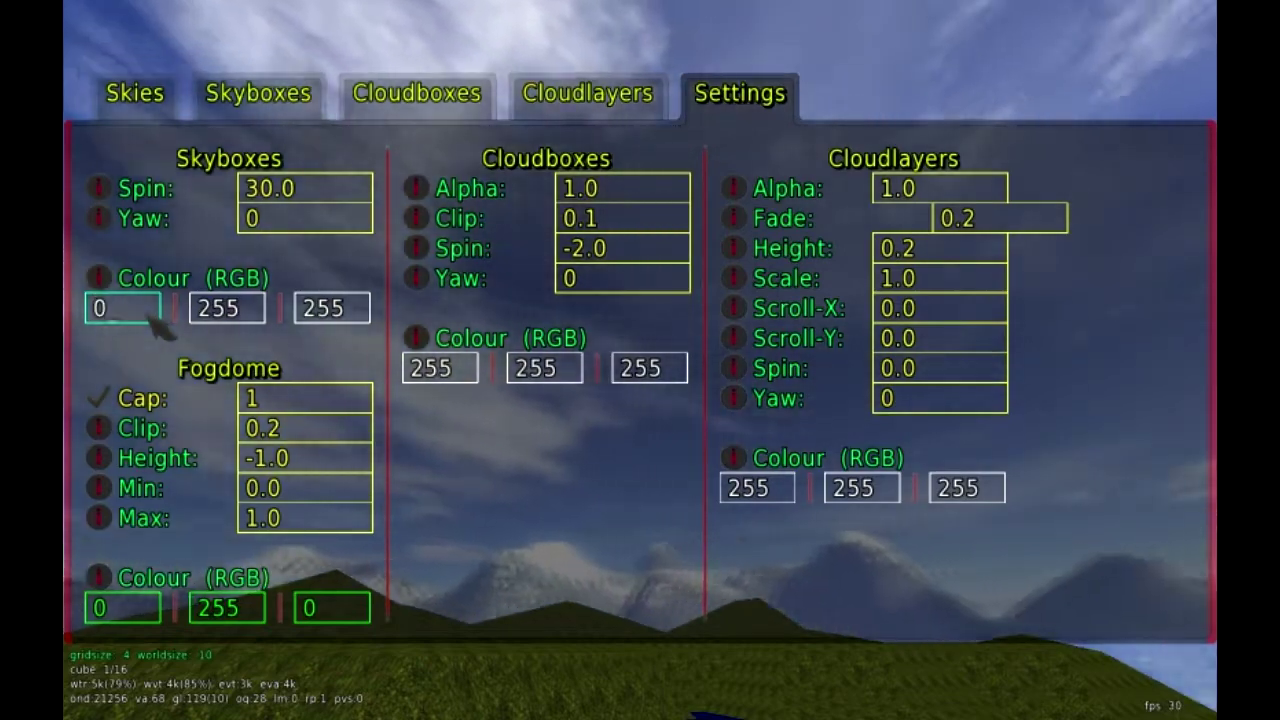
key(Return)
click(262, 312)
key(BackSpace)
key(BackSpace)
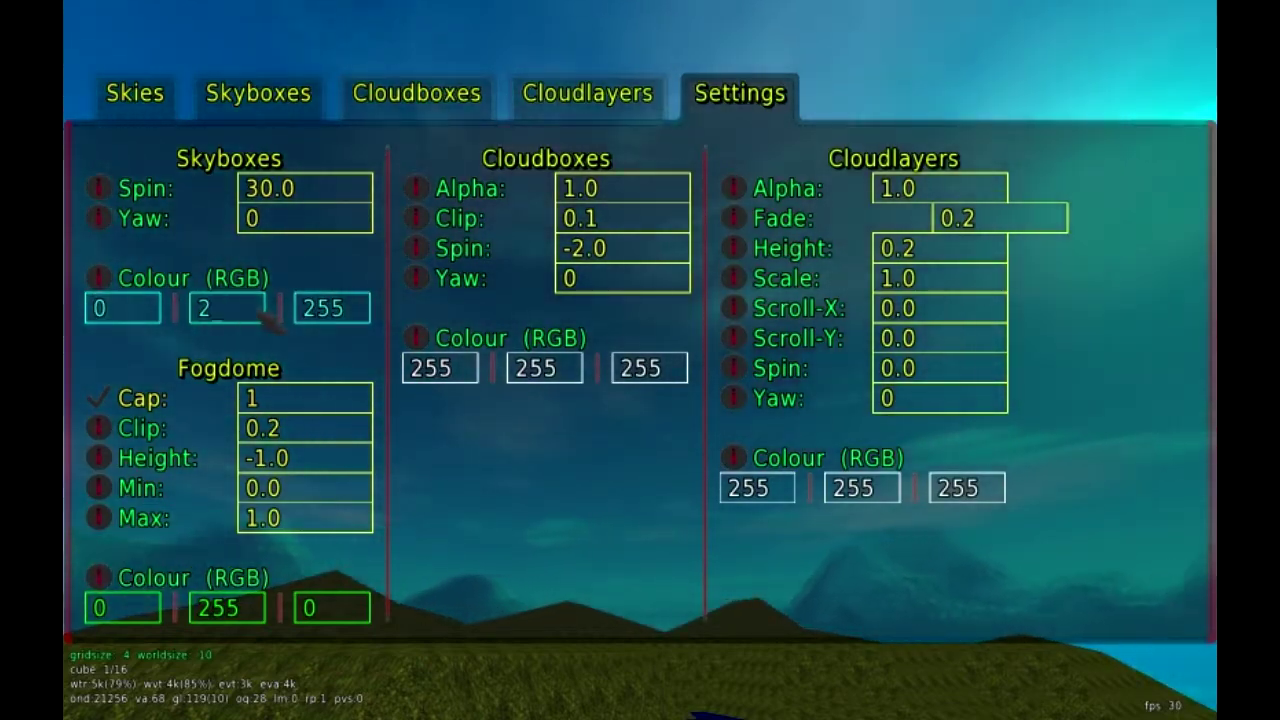
key(BackSpace)
text(0)
key(Return)
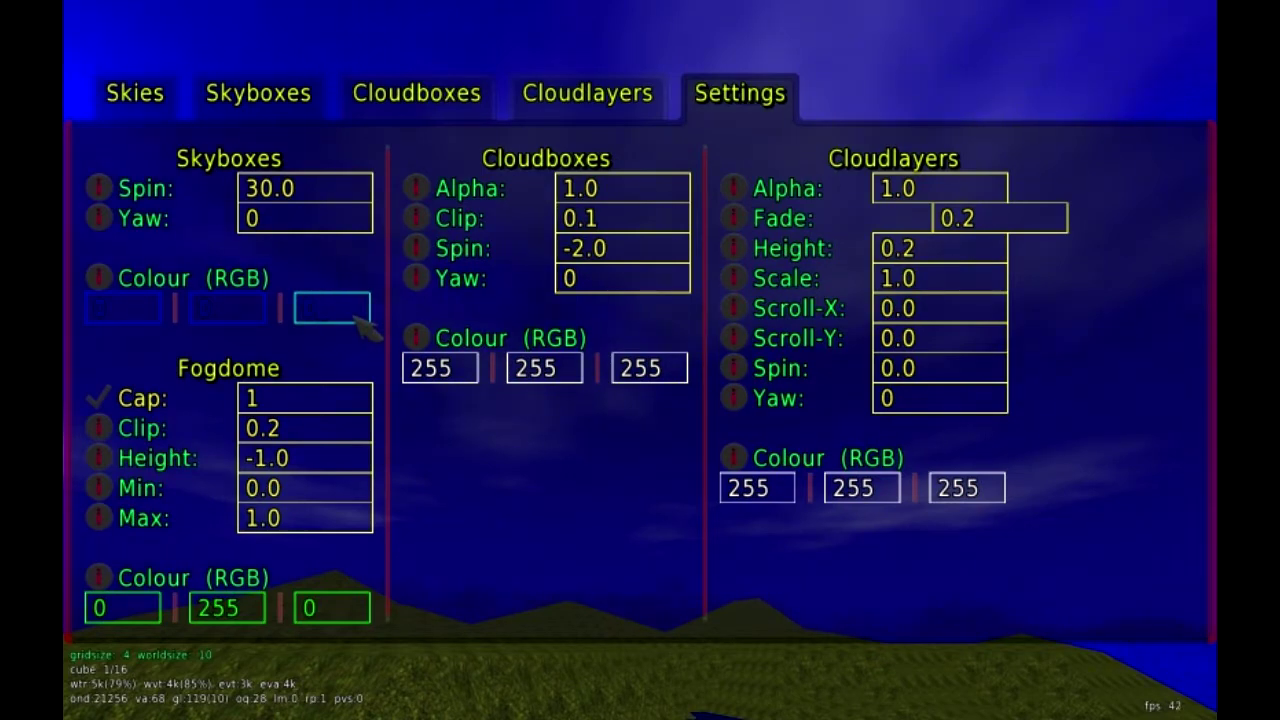
text(0)
key(Return)
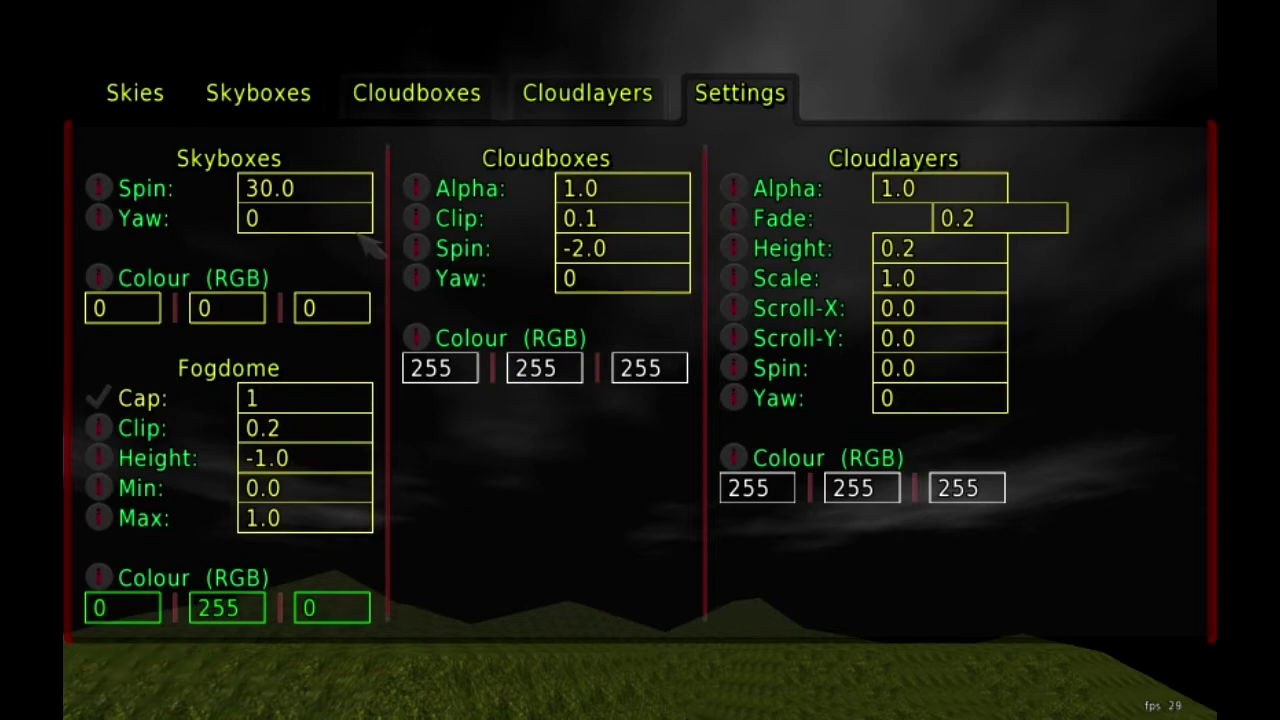
key(Escape)
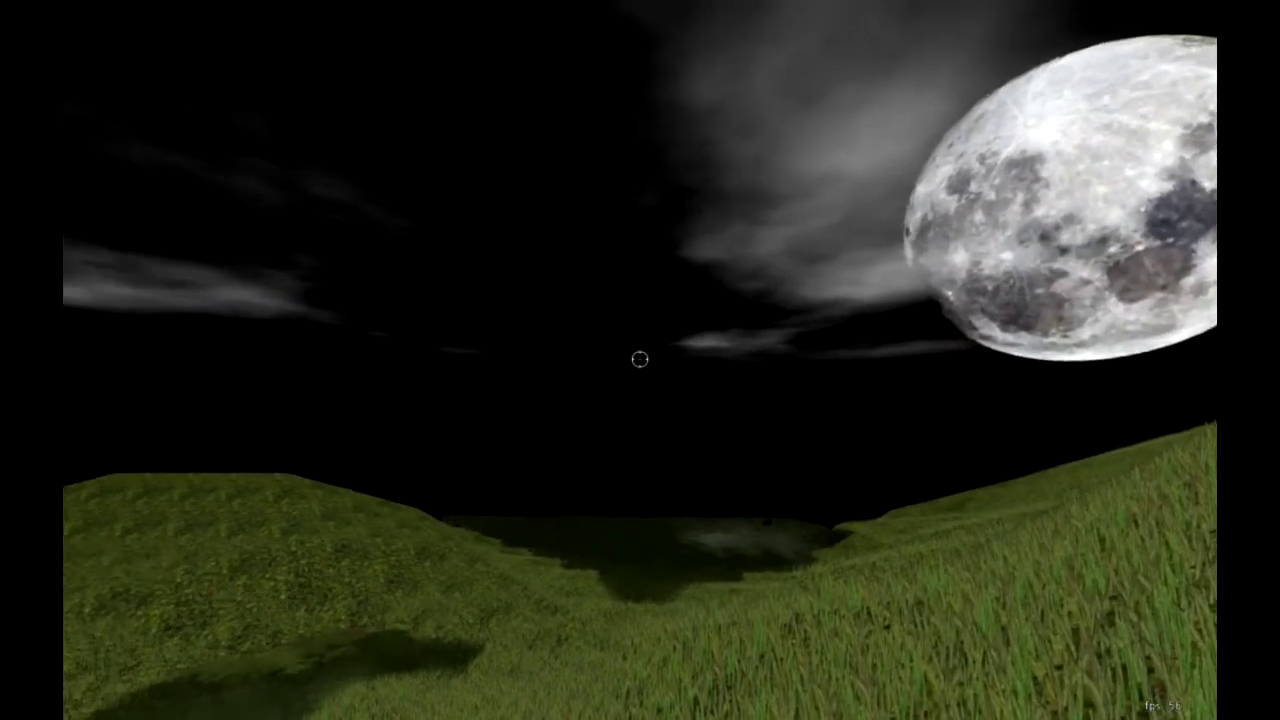
Step: Back on the Settings page, tint the skybox red with colour 255/10/50
key(Escape)
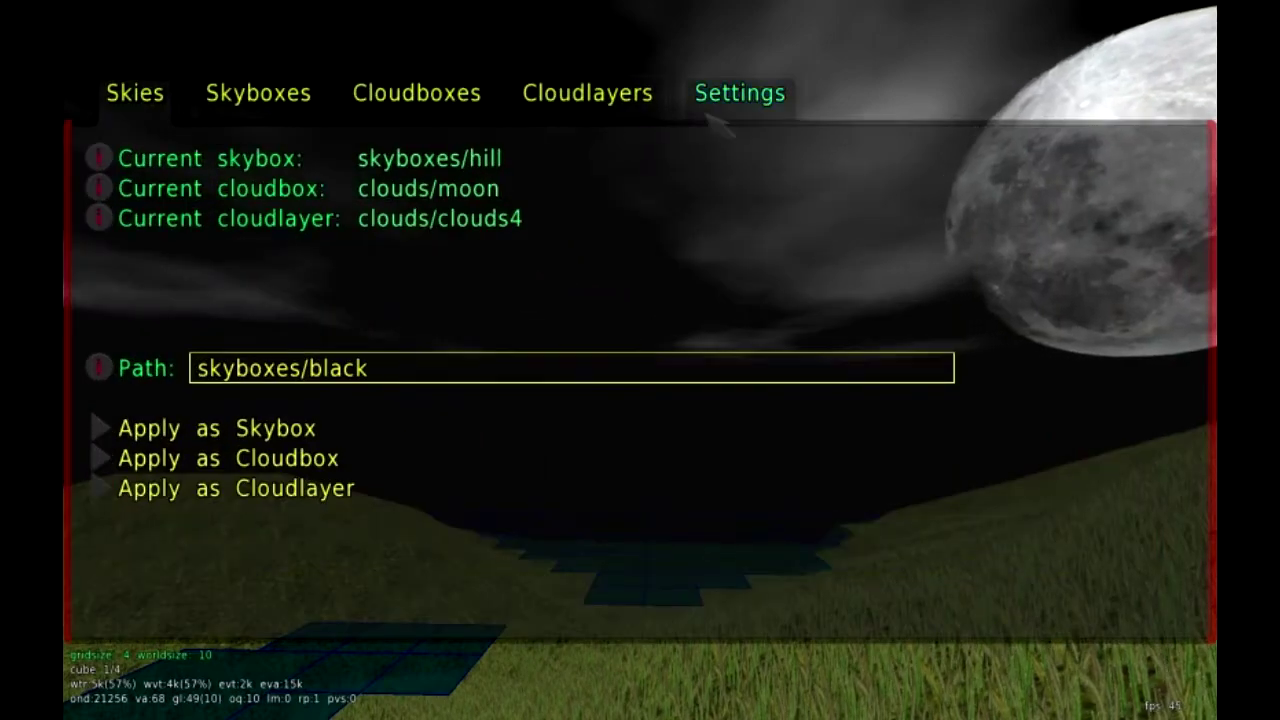
click(705, 114)
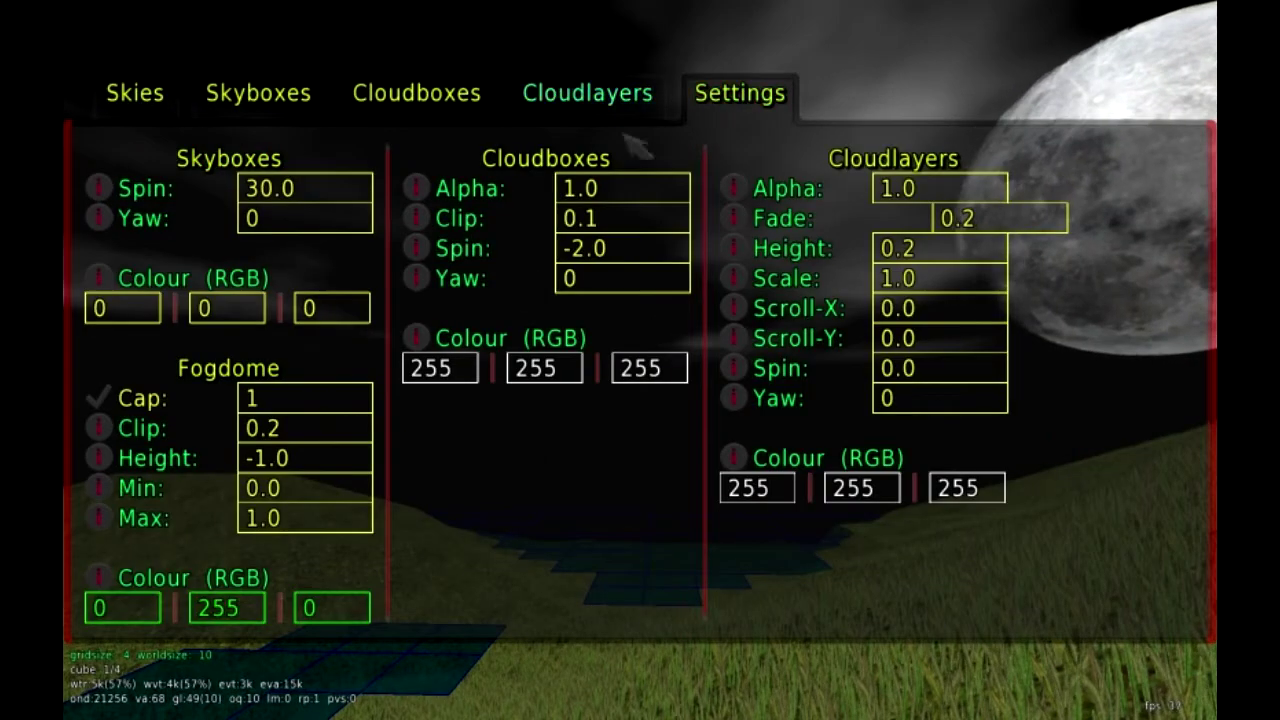
click(143, 311)
text(2)
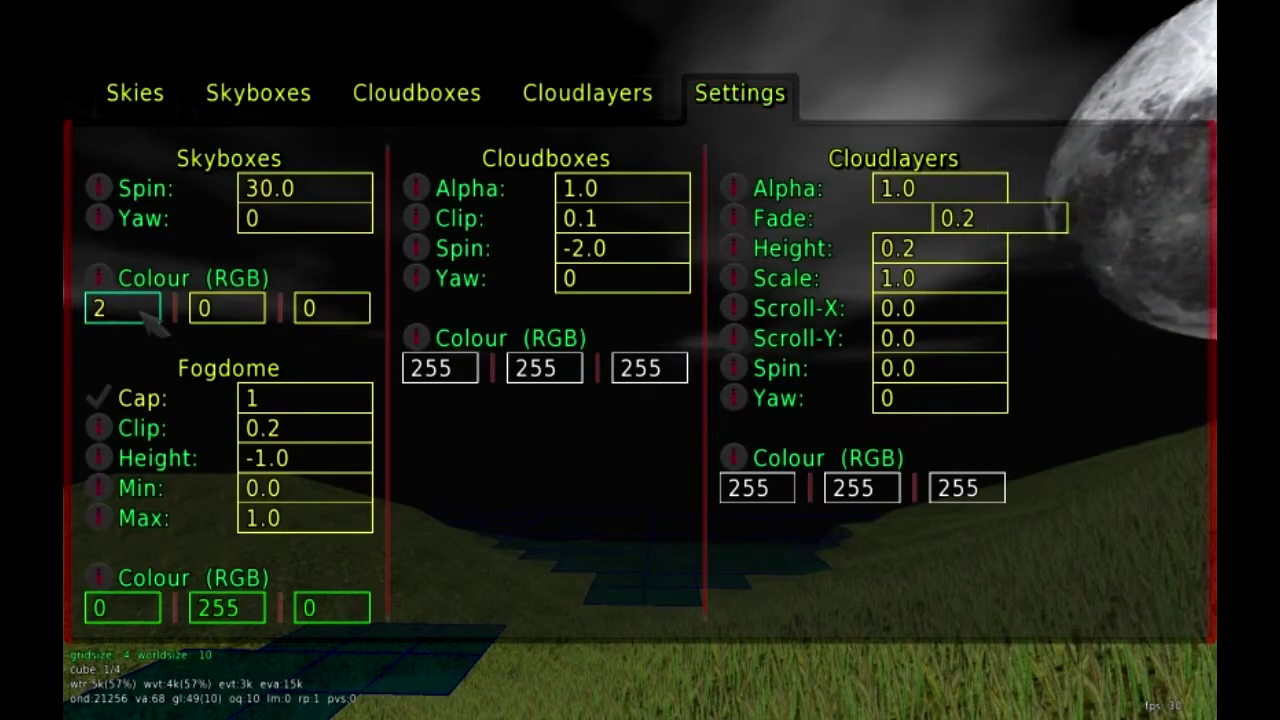
text(5)
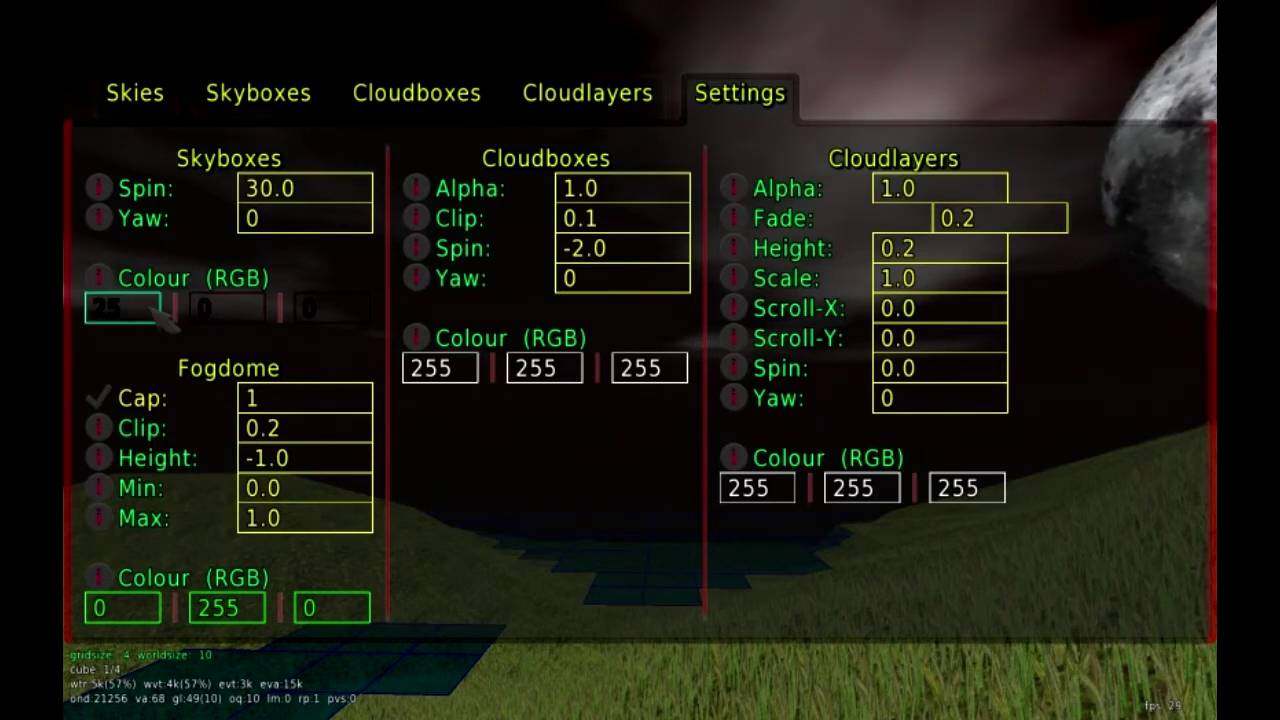
text(5)
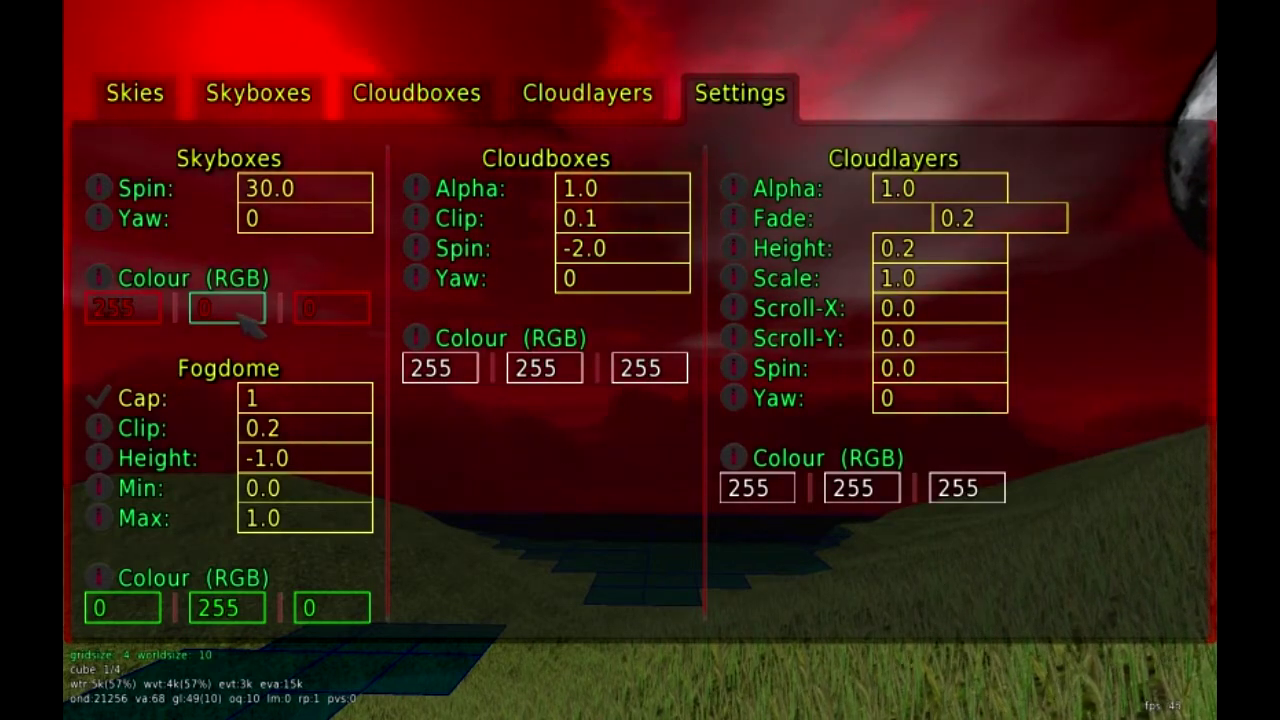
click(243, 320)
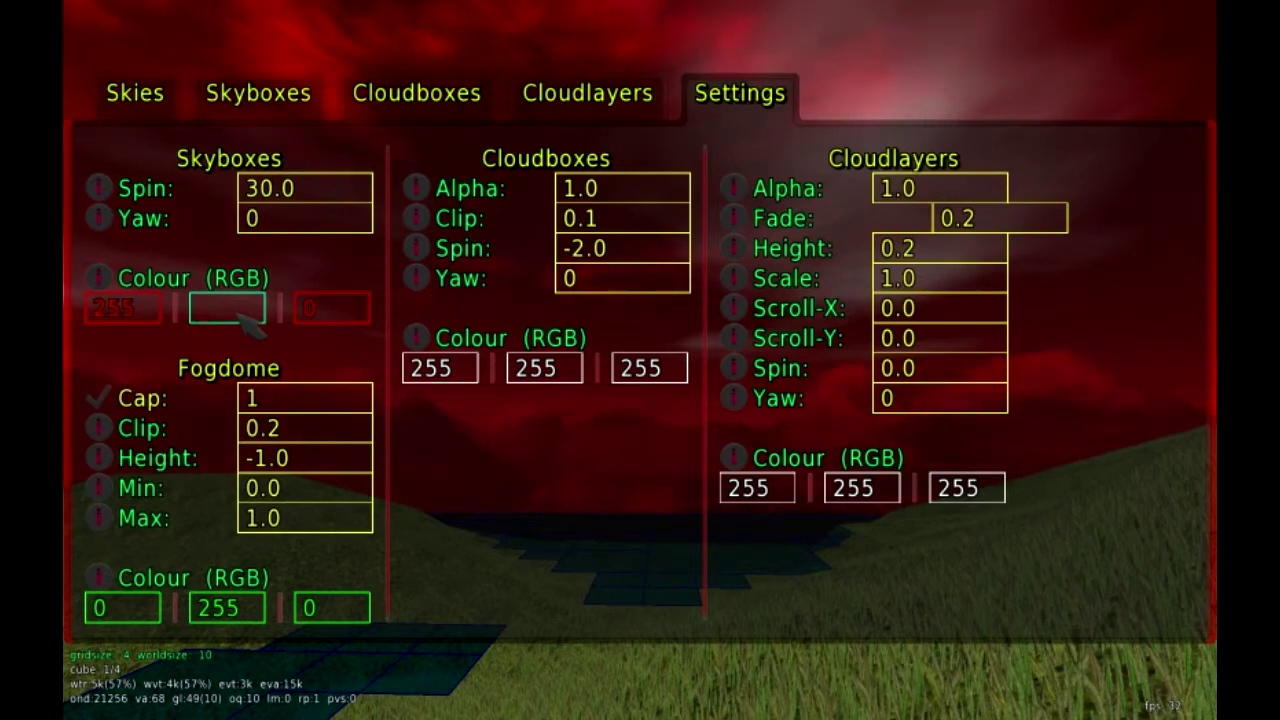
text(1)
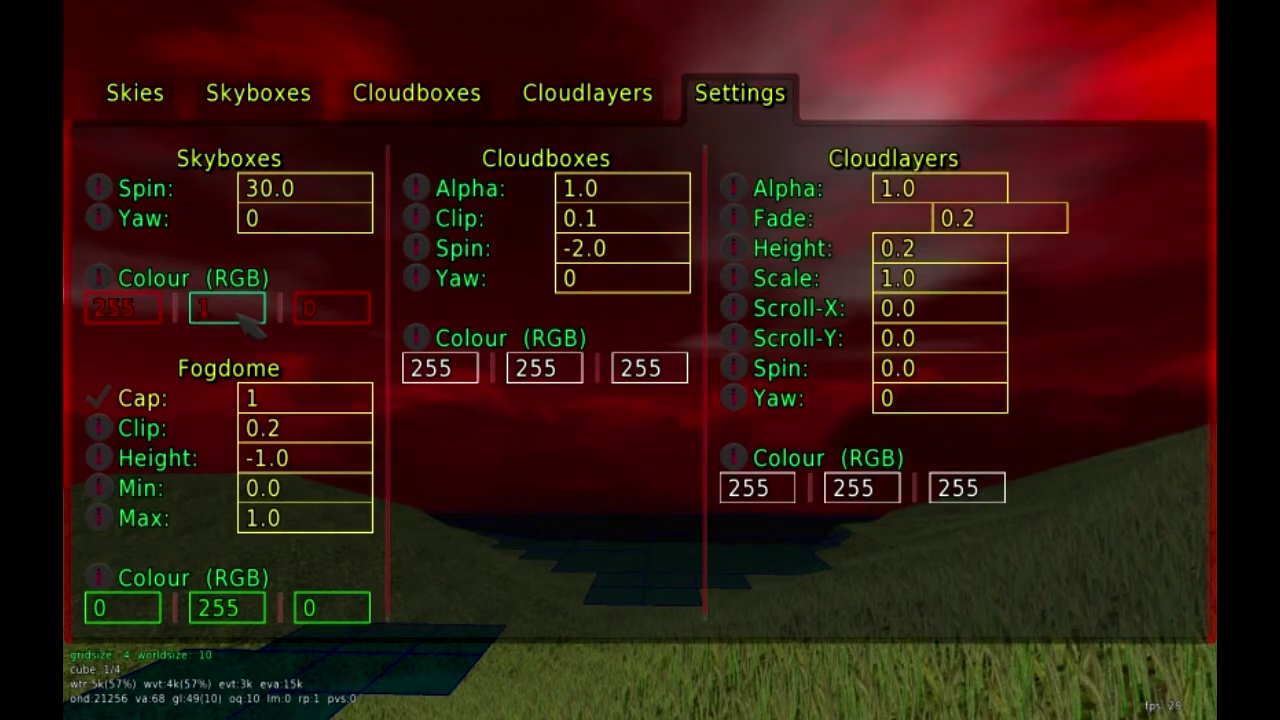
text(0)
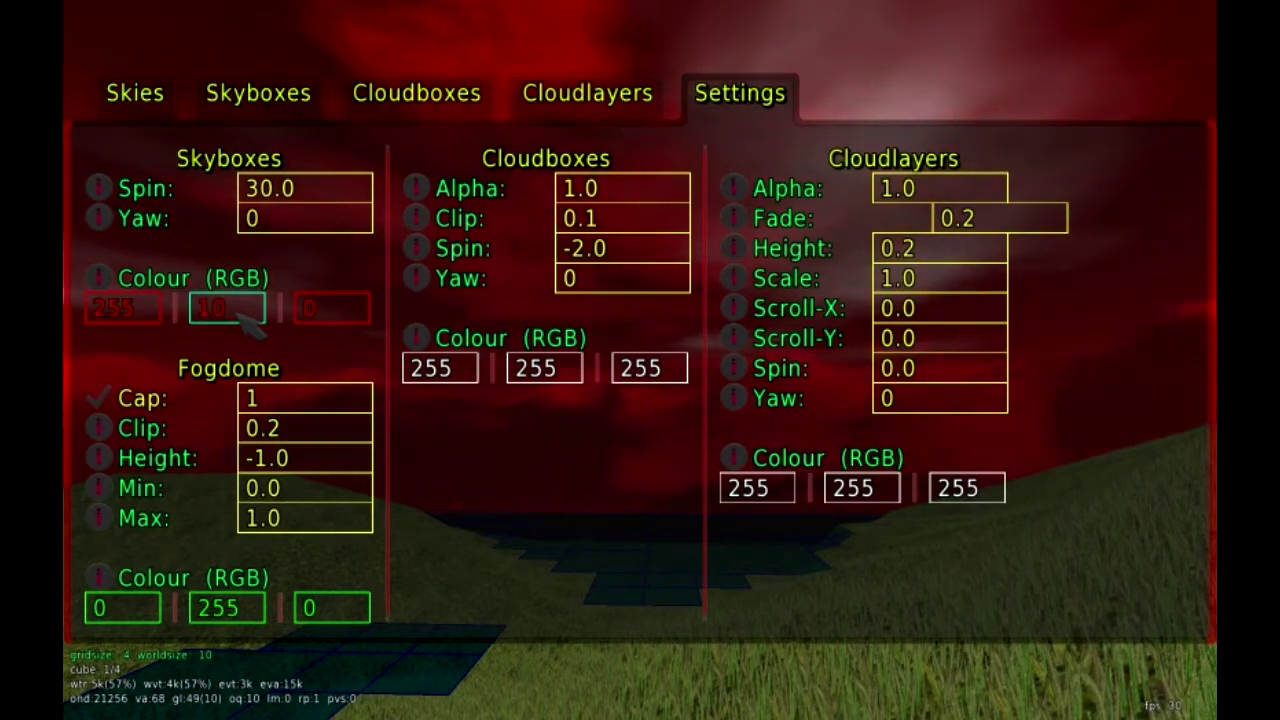
click(332, 310)
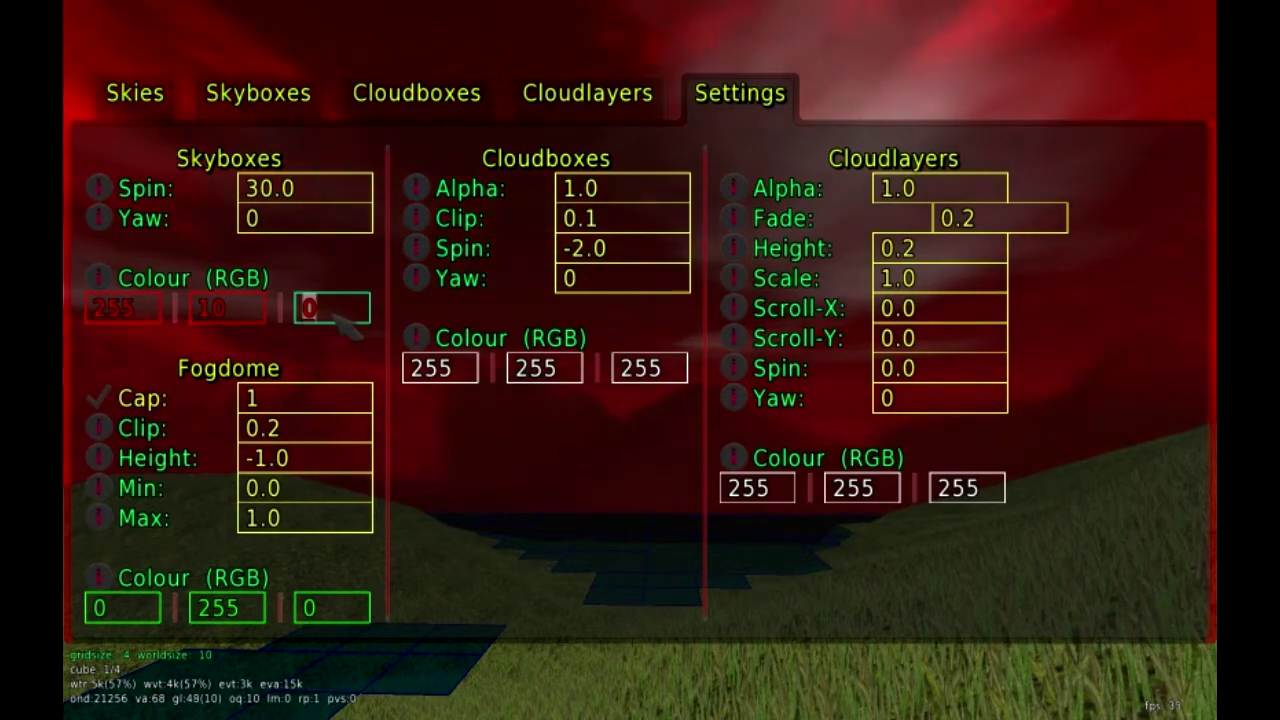
key(BackSpace)
text(50)
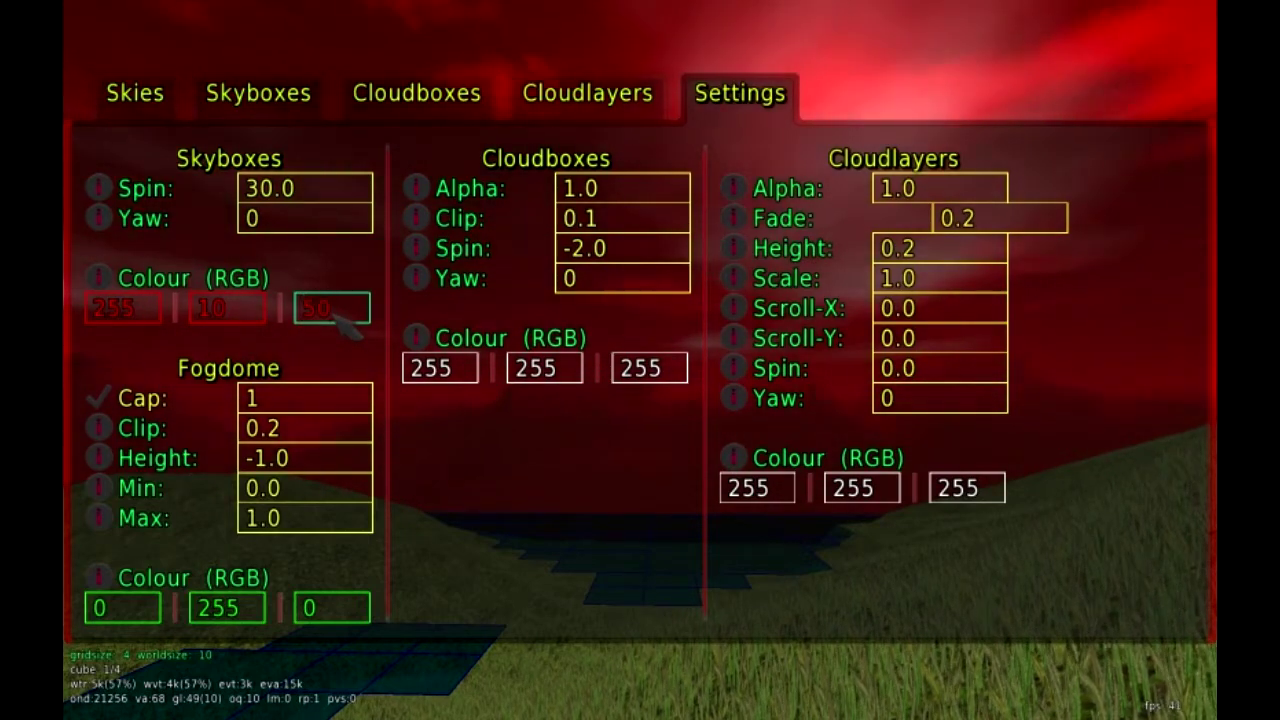
key(Return)
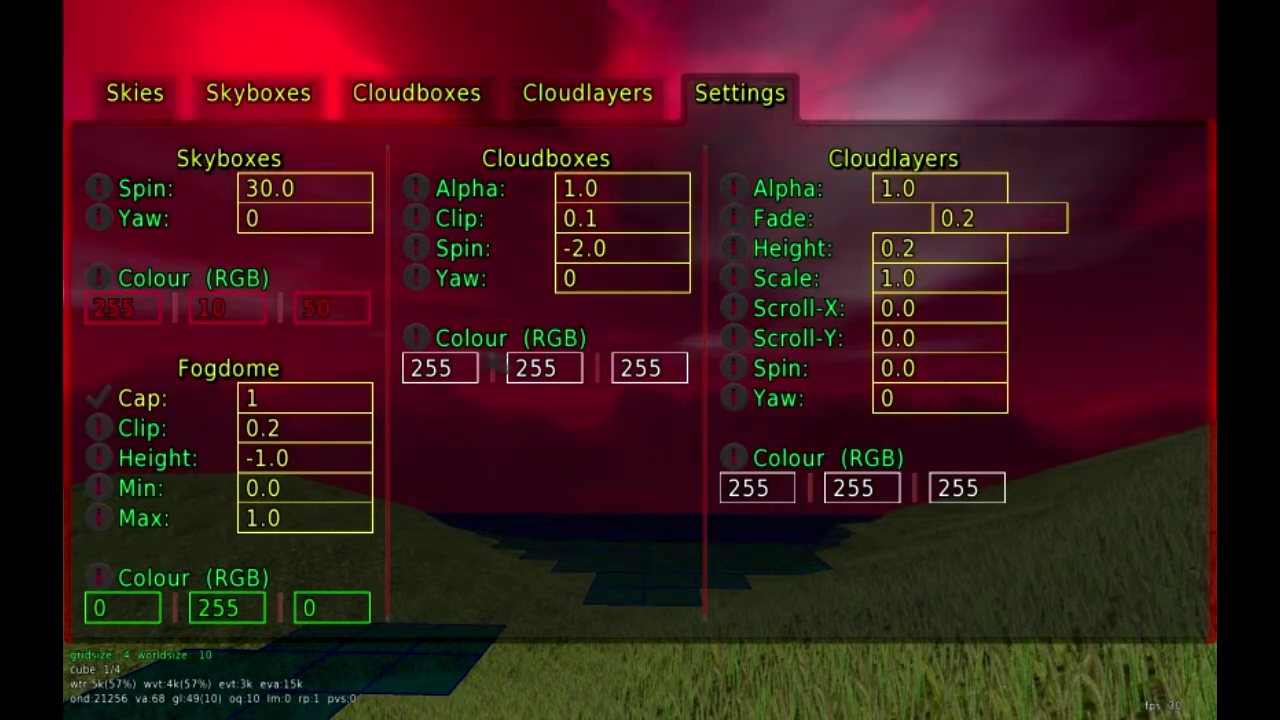
Step: Slow the skybox spin to 2.0 and close settings to view the red sky
click(328, 198)
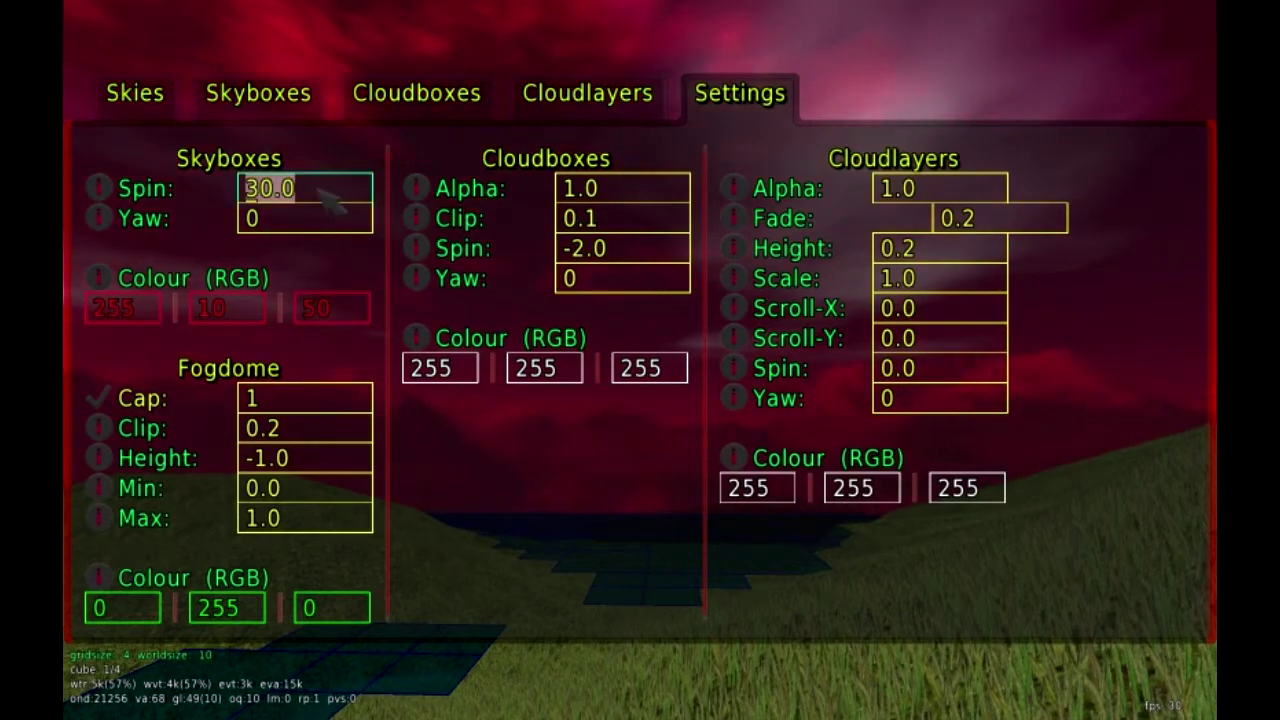
text(2)
key(Return)
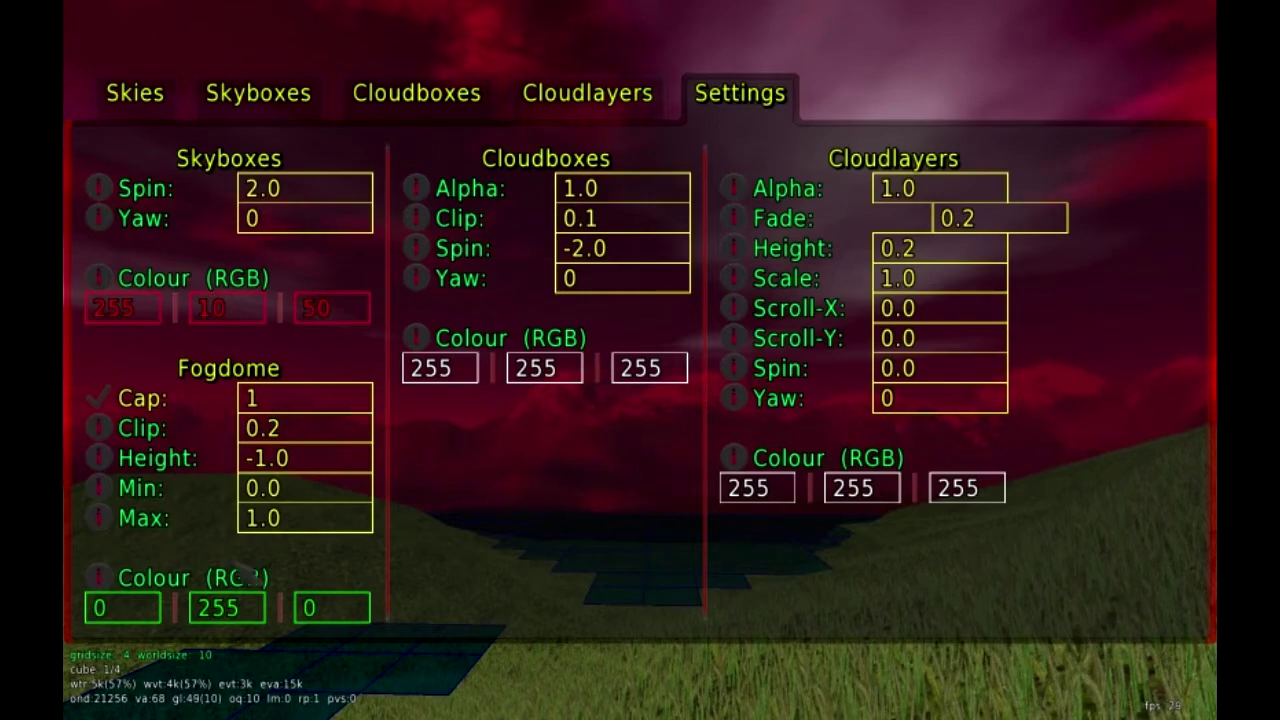
key(Escape)
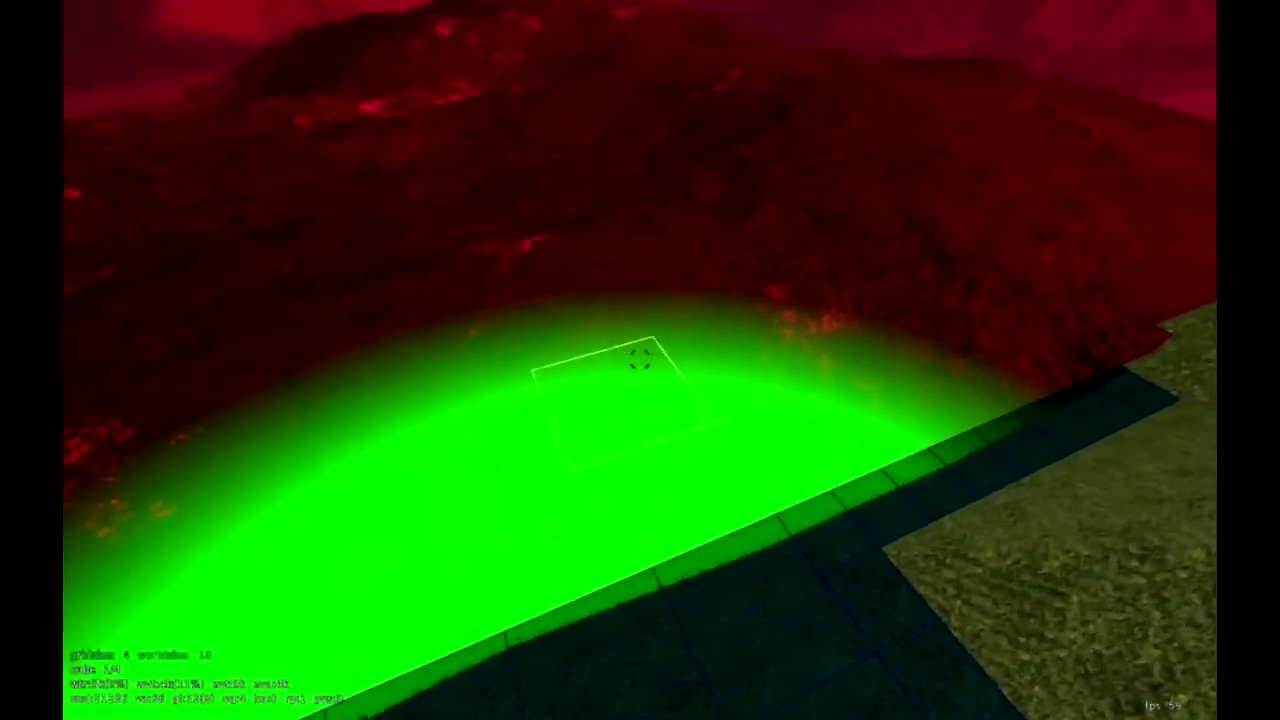
Step: Reopen the sky menu on its Settings values page
key(Escape)
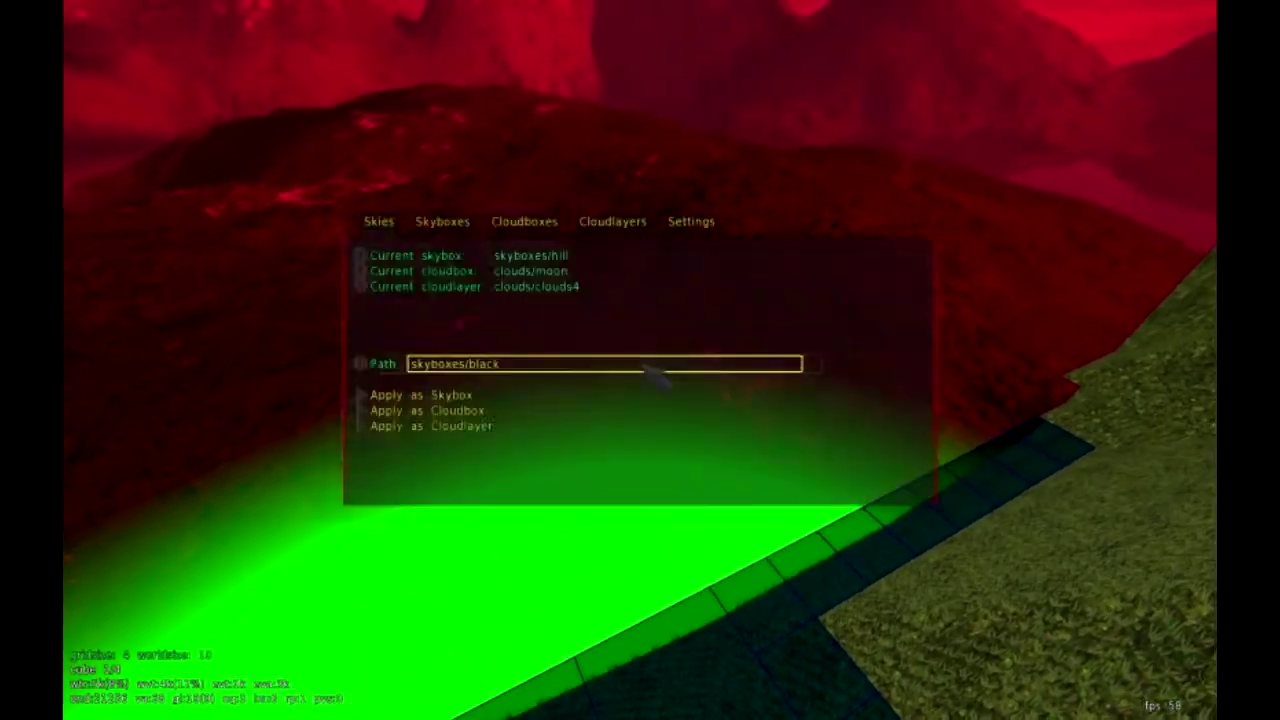
click(730, 108)
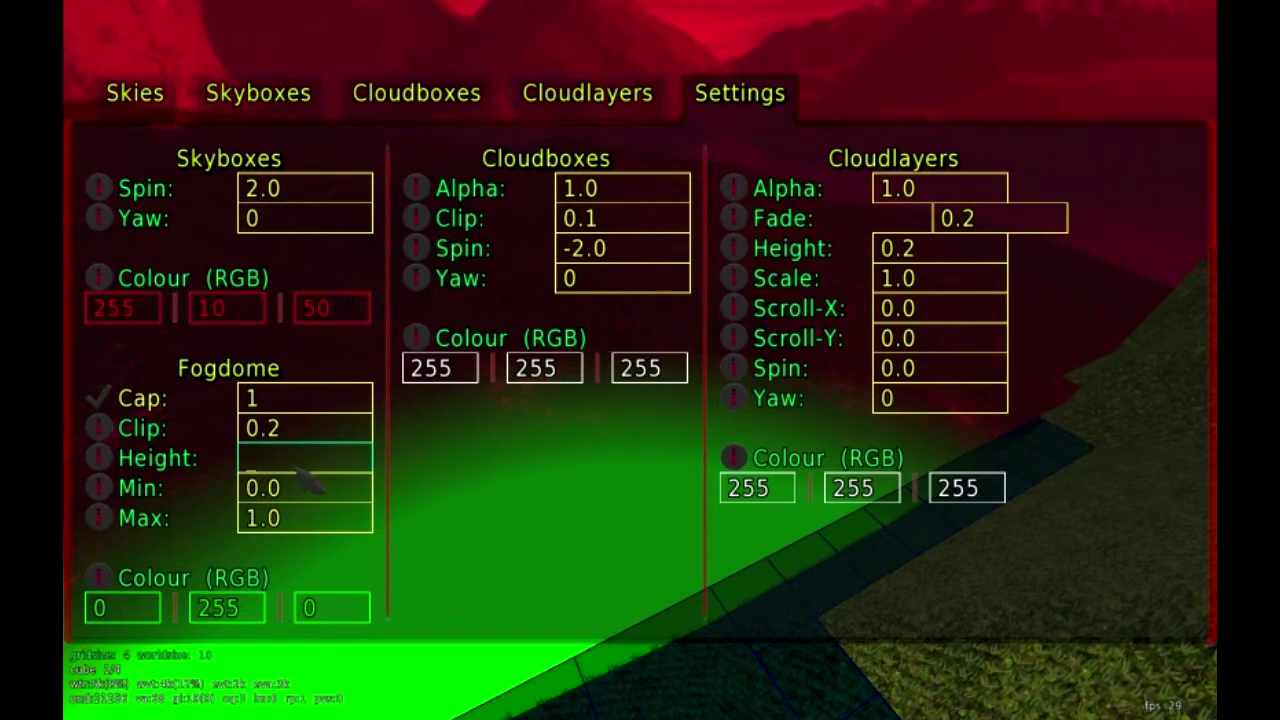
text(1)
Step: Set the fogdome height to 1.0, then close and reopen the sky menu to inspect
key(Return)
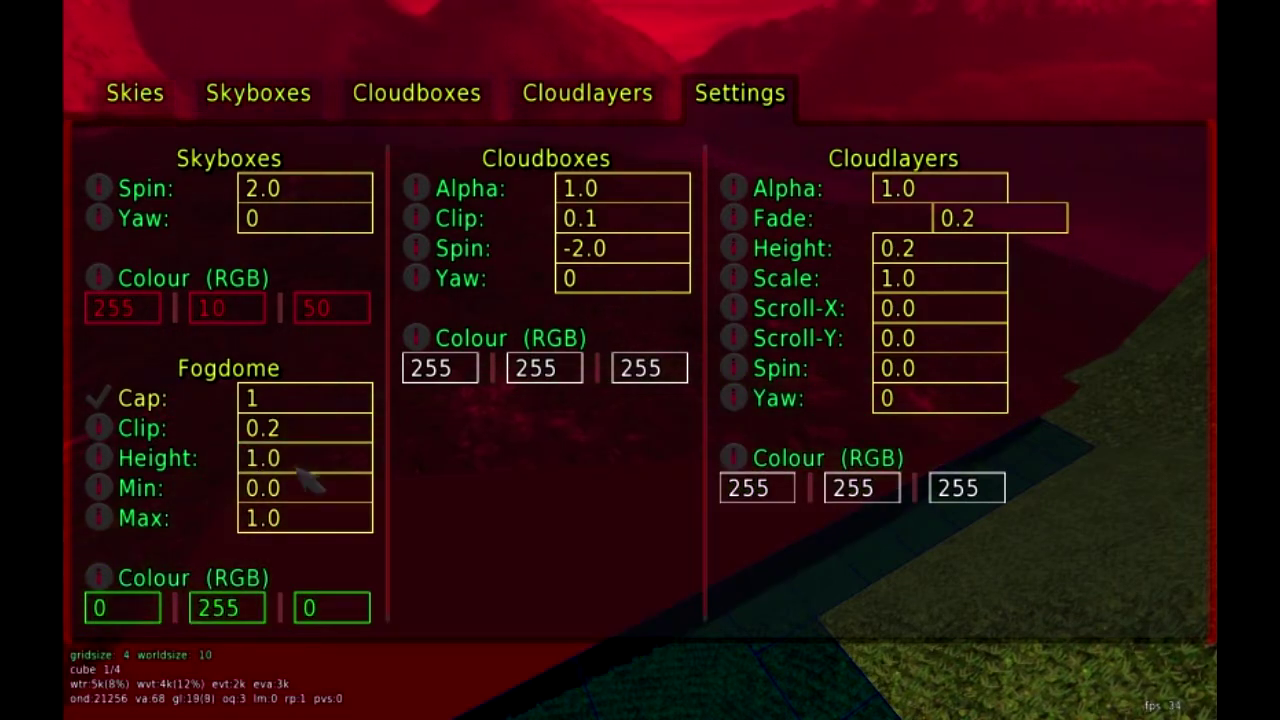
key(Escape)
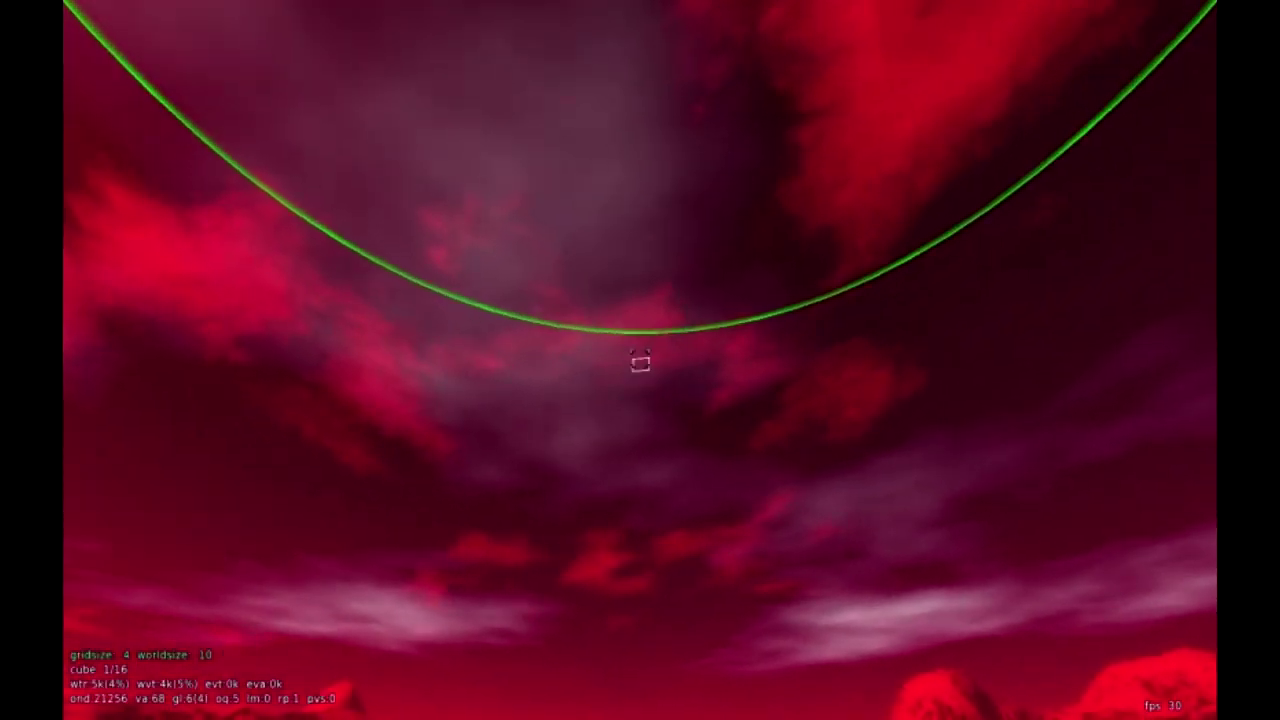
key(F4)
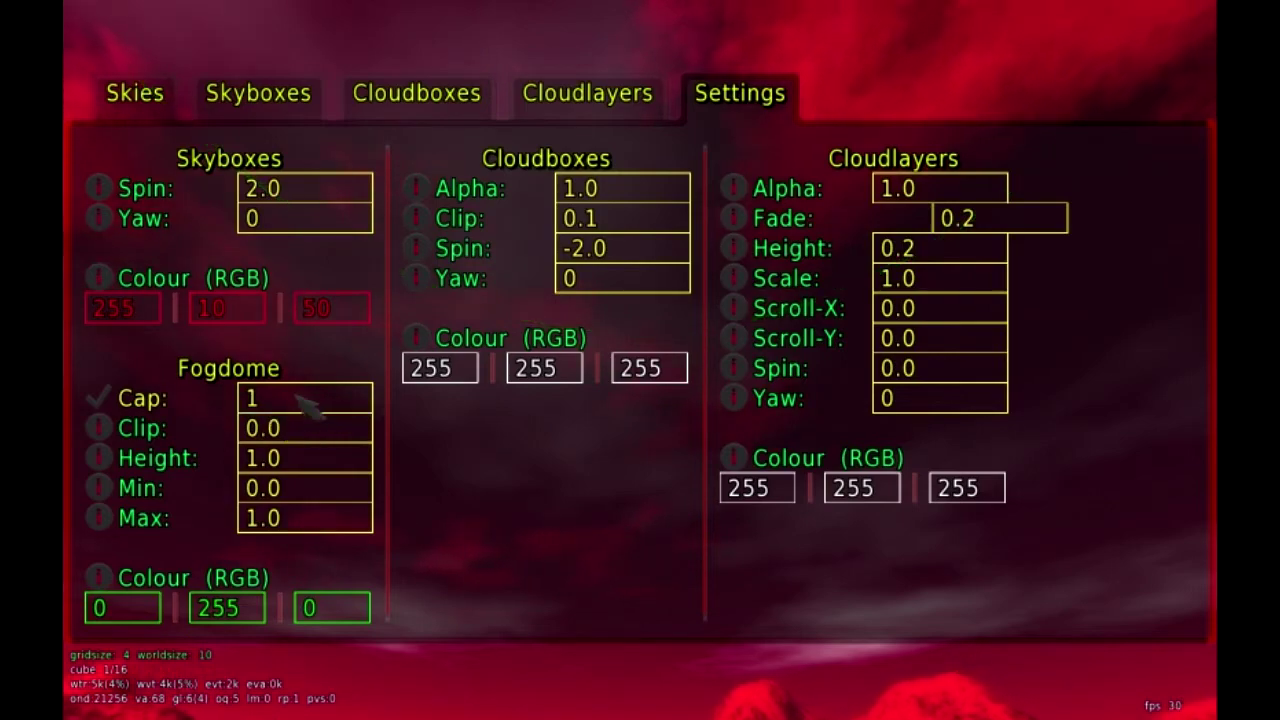
key(Escape)
Step: Set the fogdome clip to 1.0, preview the green fogdome, and return to Settings
key(F4)
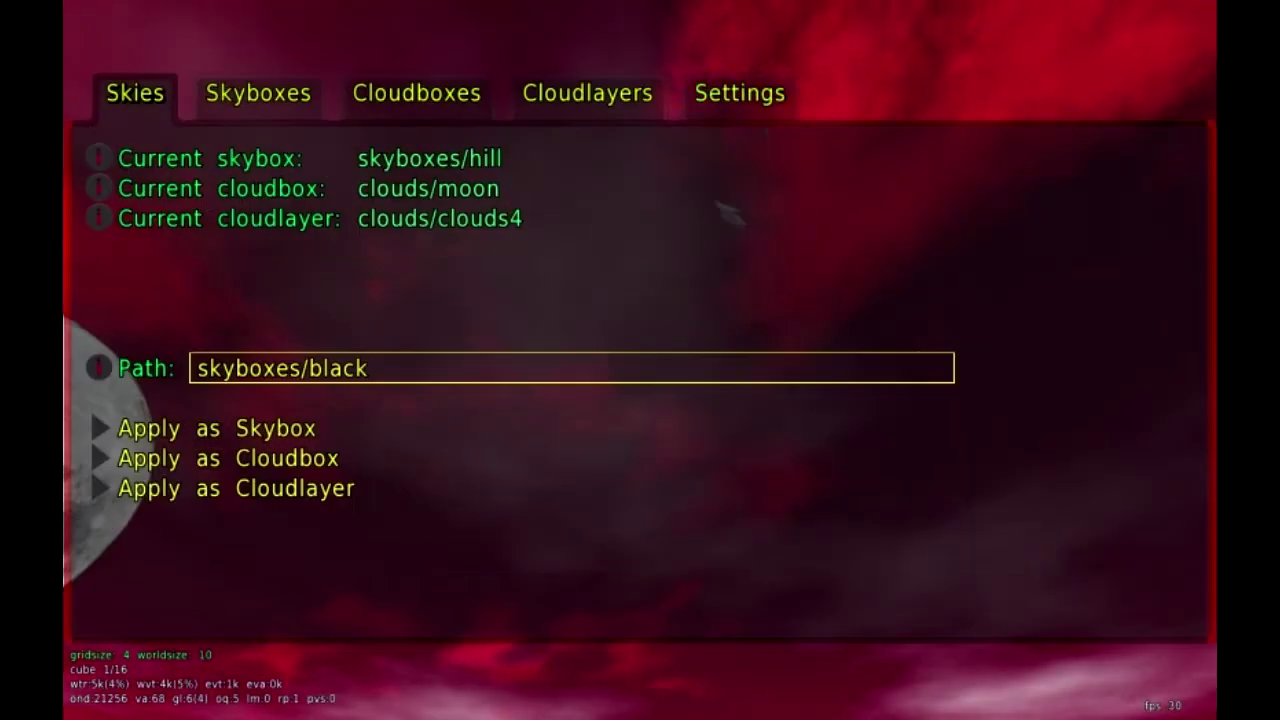
click(348, 440)
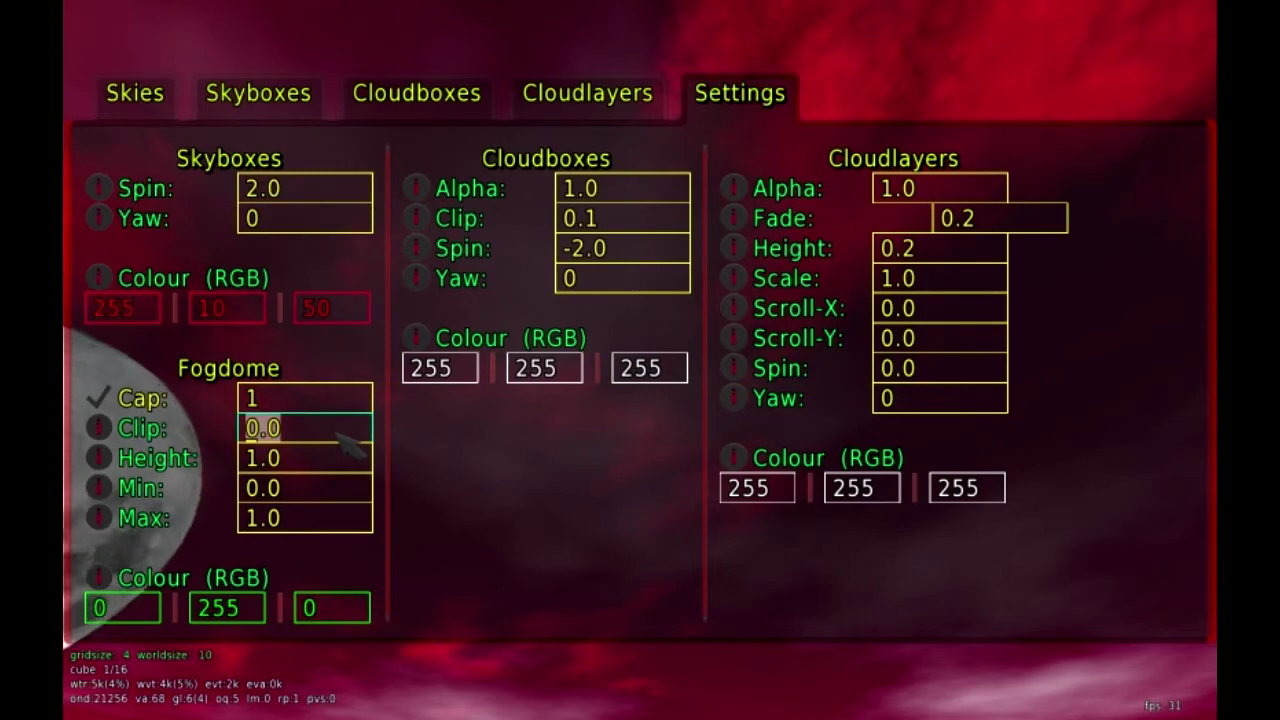
text(1)
key(Return)
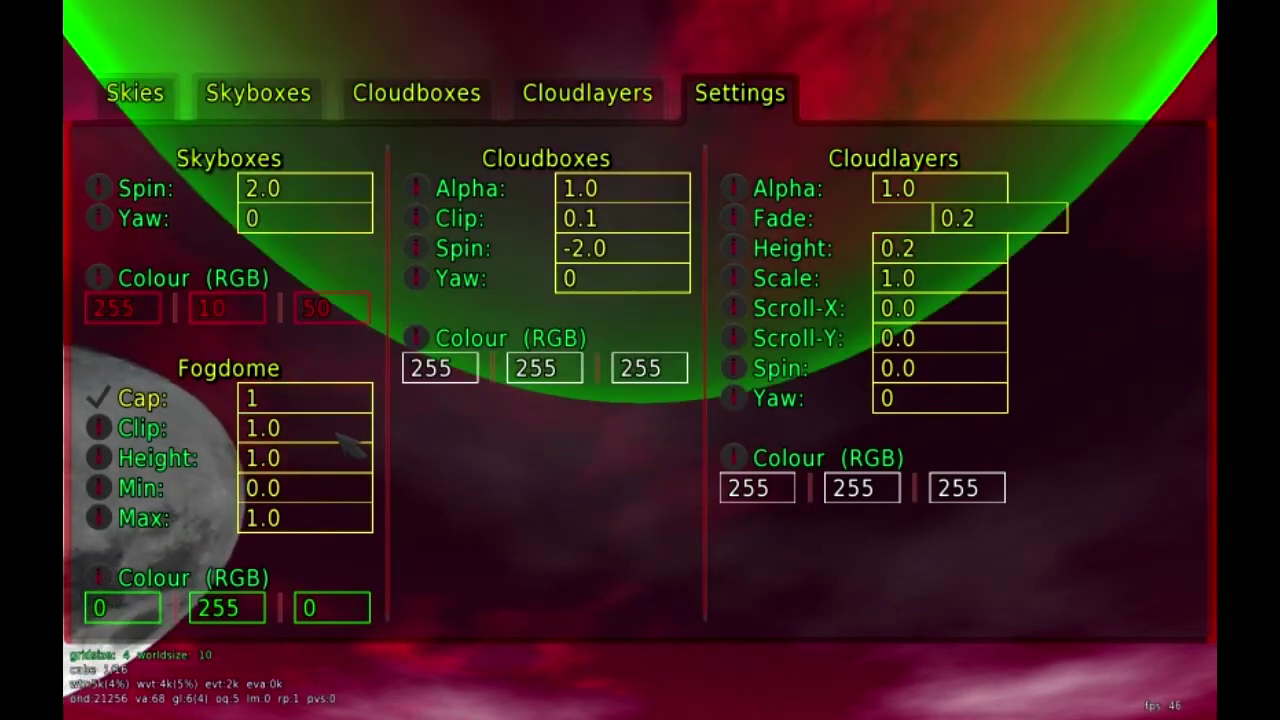
key(Escape)
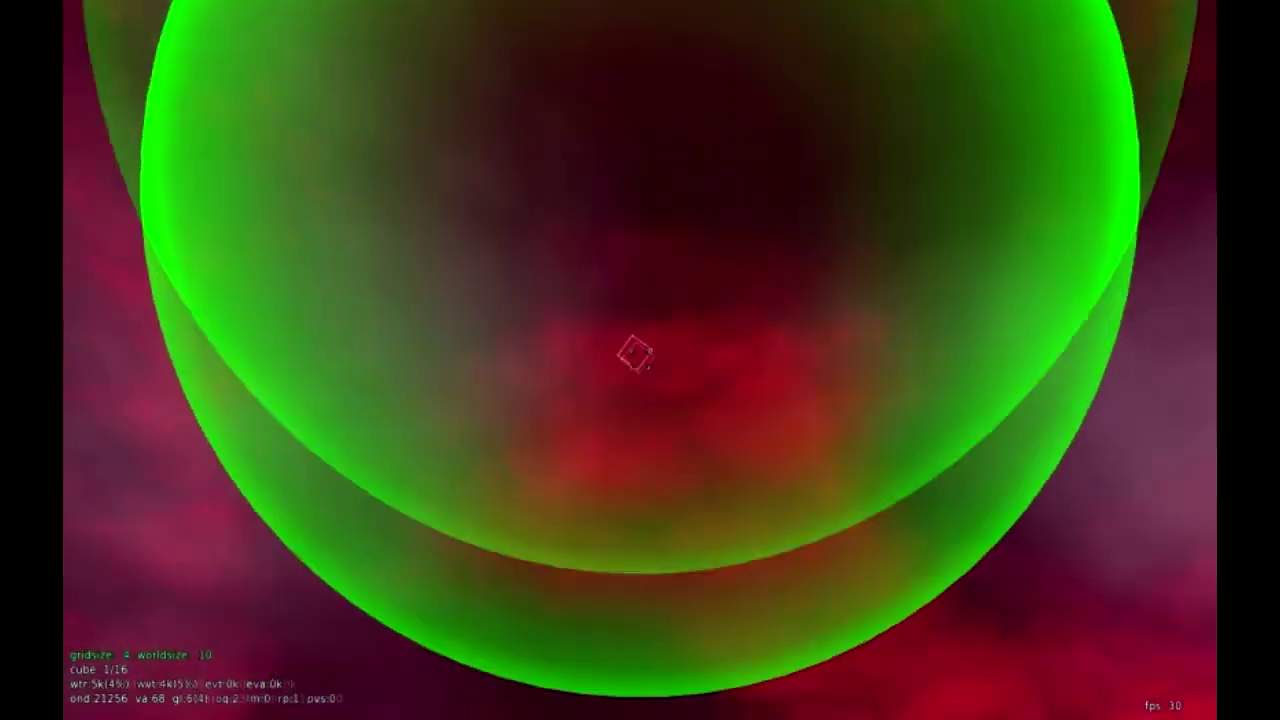
key(Escape)
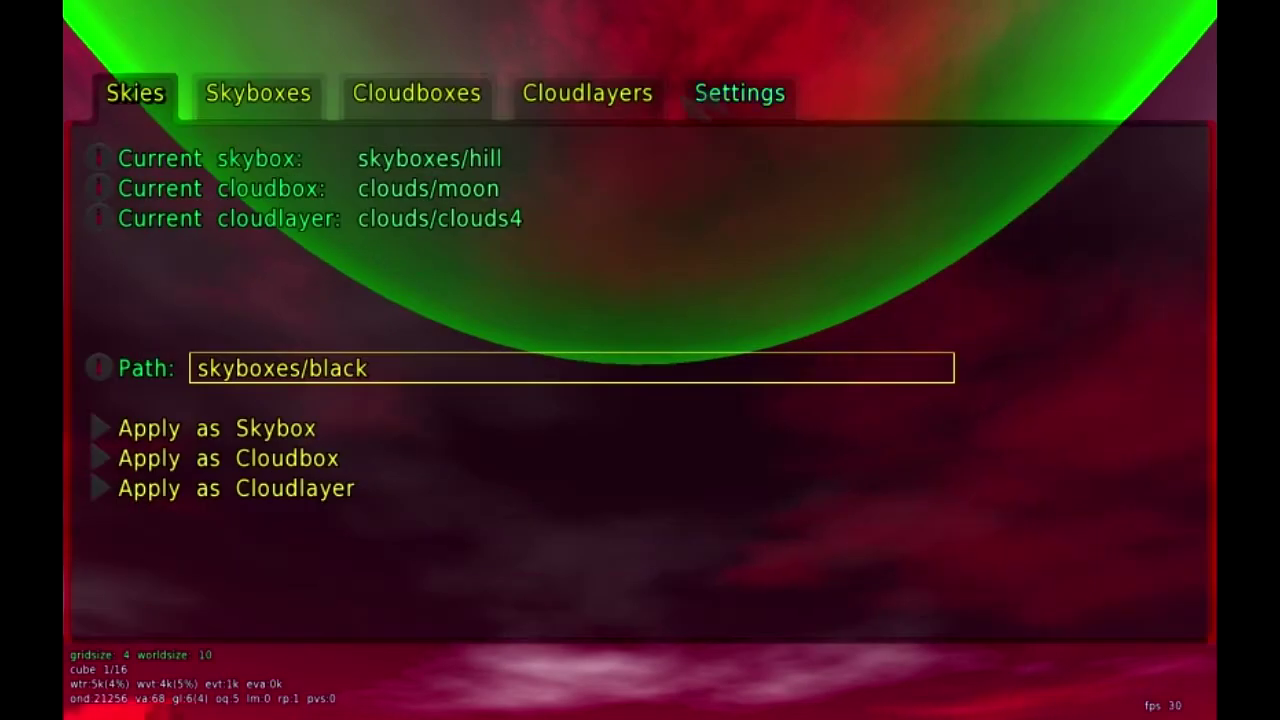
click(735, 100)
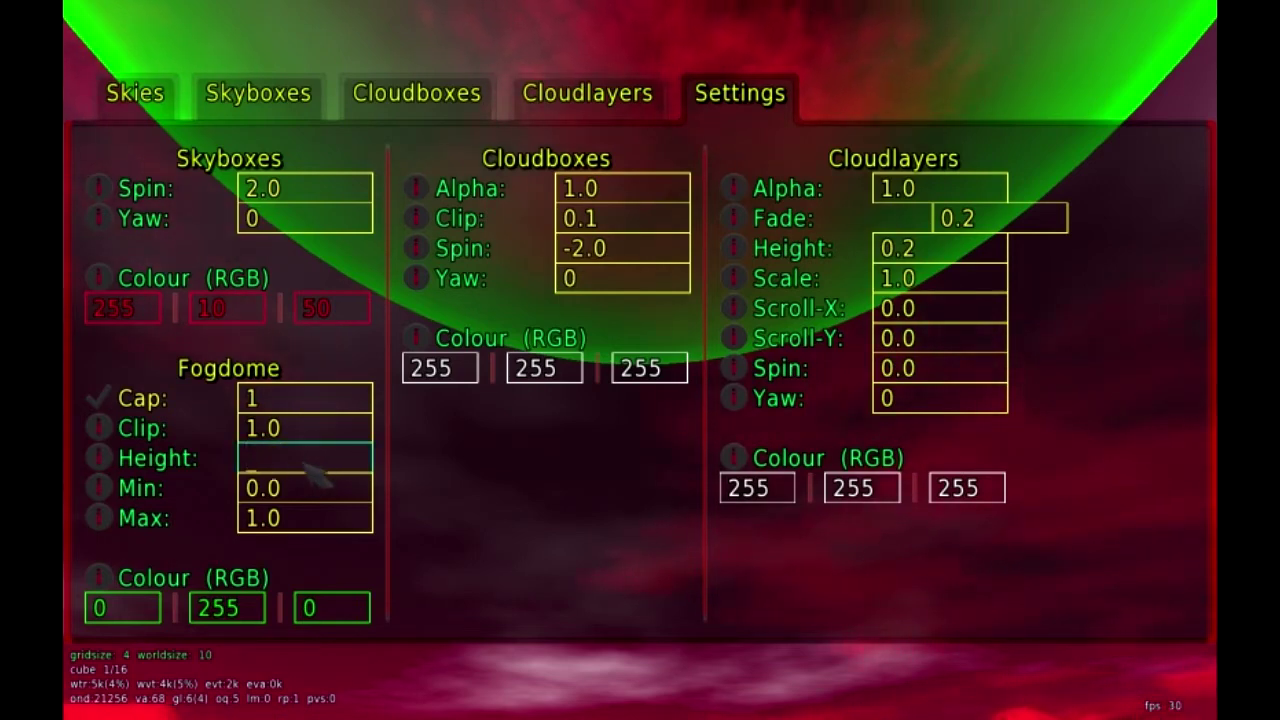
text(-1.0)
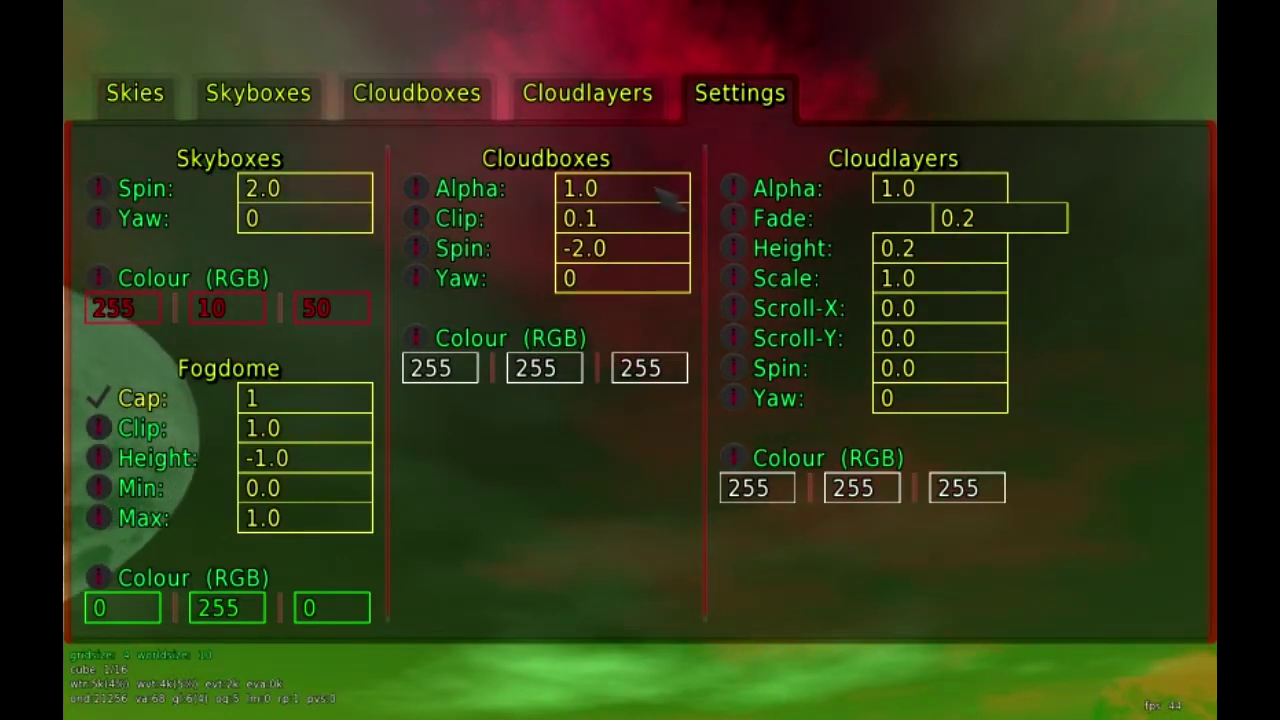
Step: View the green-tinted moon and horizon, then reopen the sky menu in edit mode
key(Escape)
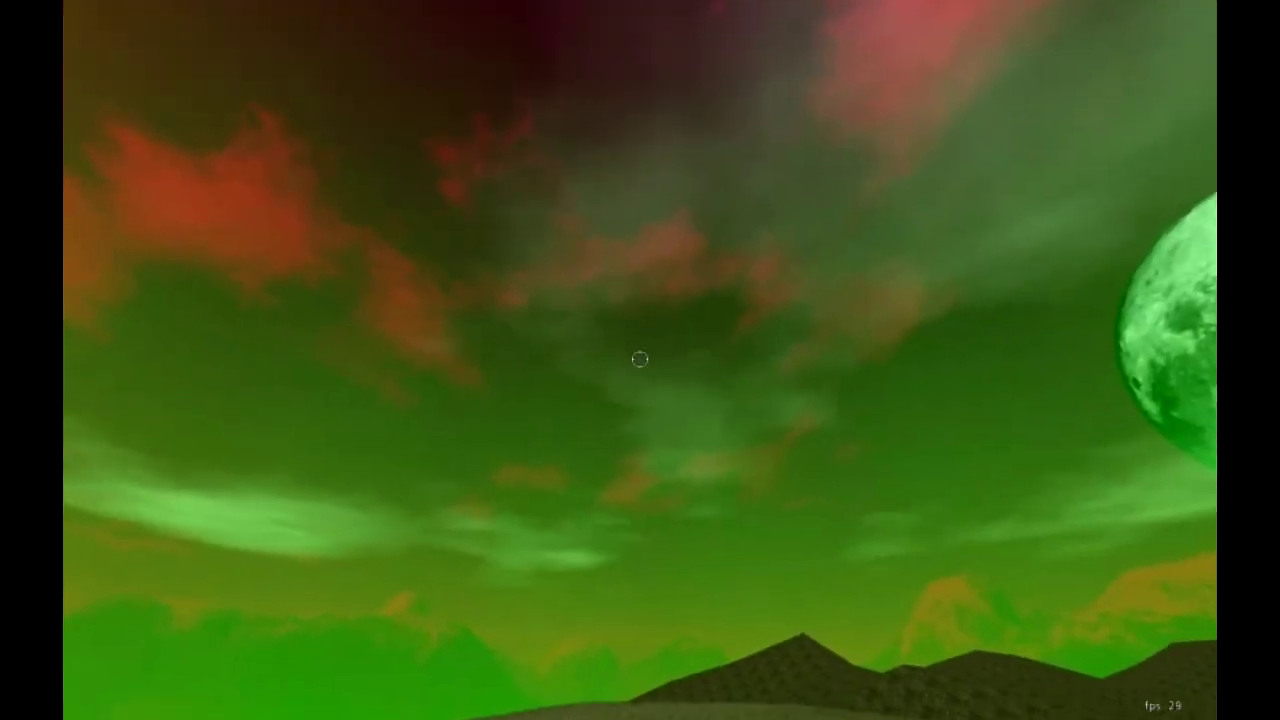
key(e)
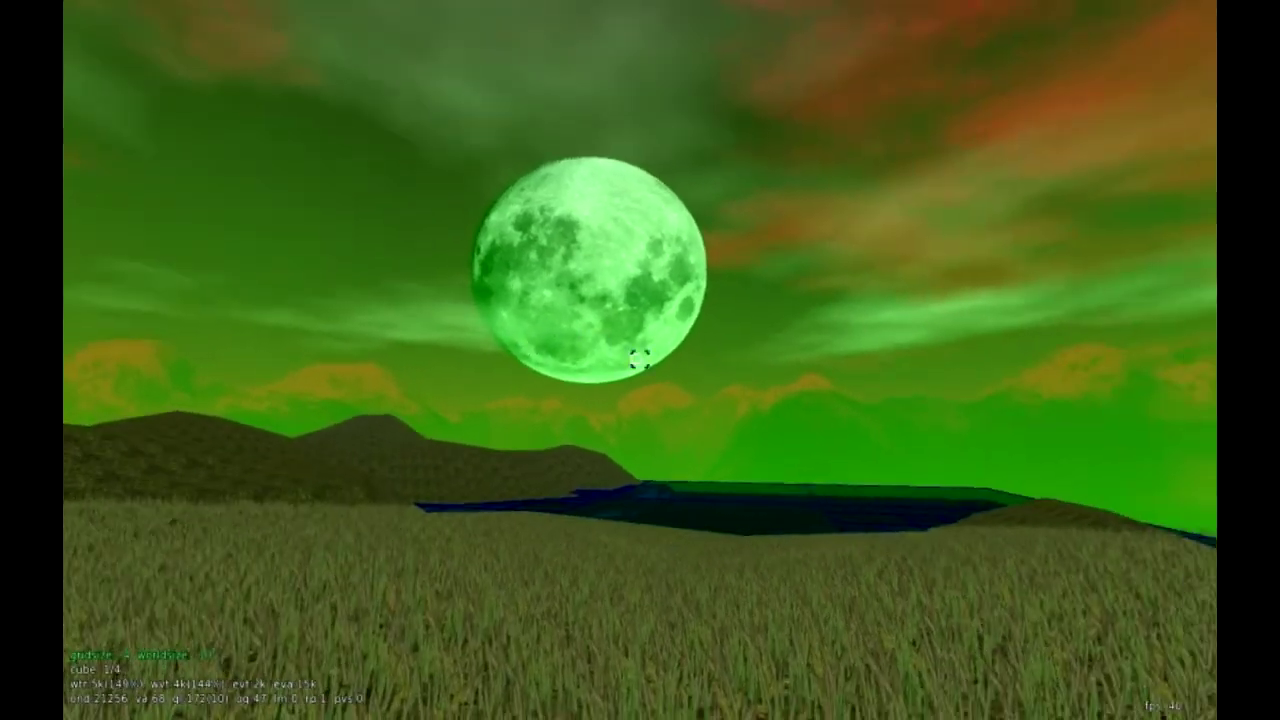
key(F4)
Step: On the sky Settings page, toggle the Fogdome Cap off and back on, leaving it enabled
click(758, 112)
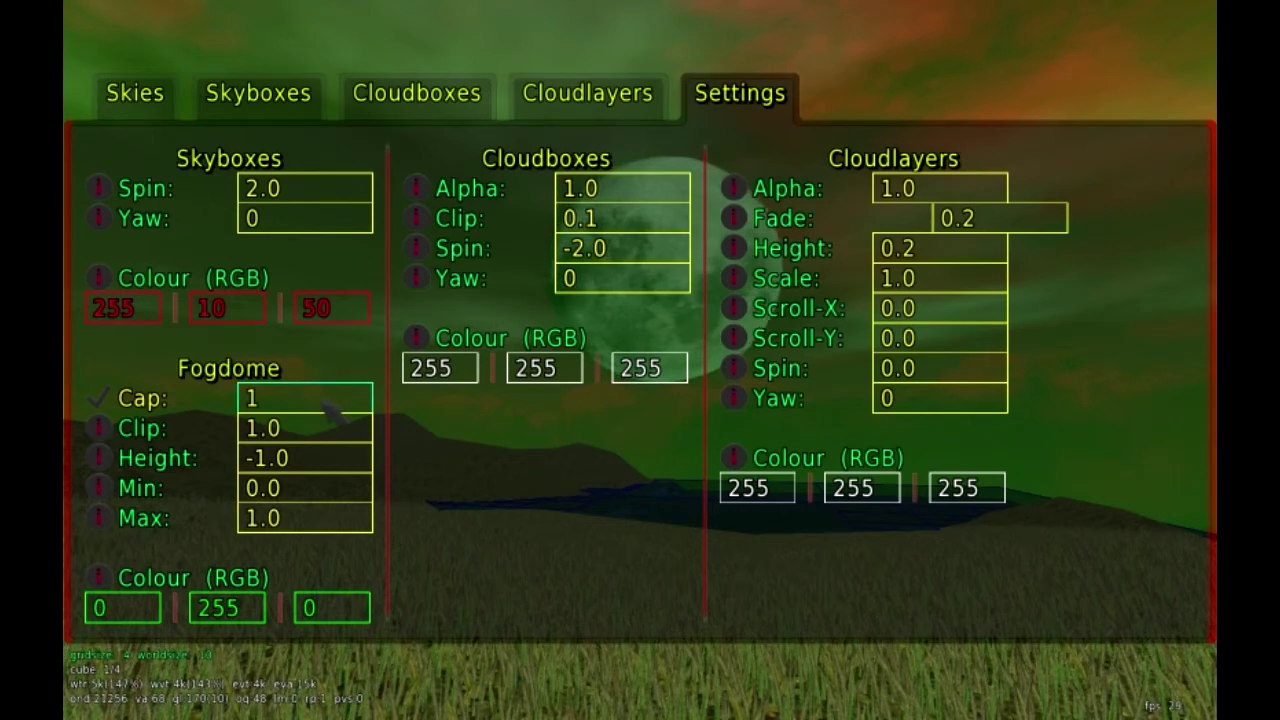
click(99, 398)
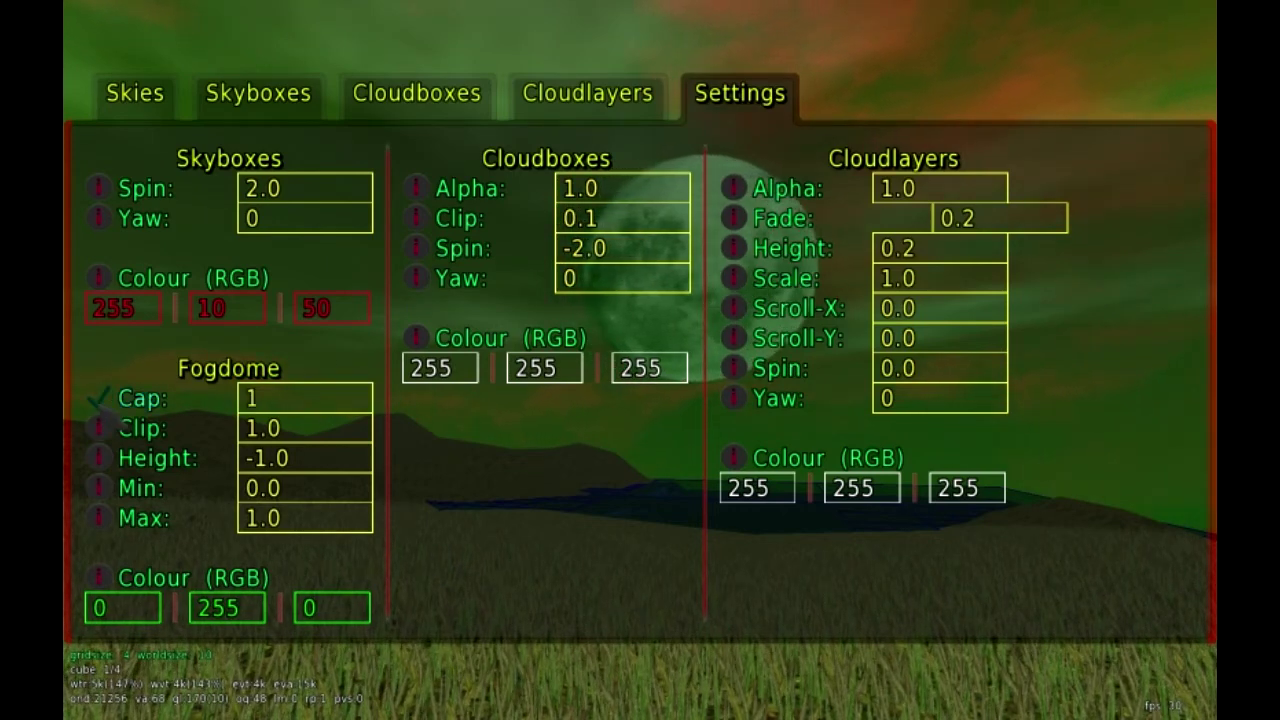
click(99, 398)
click(99, 398)
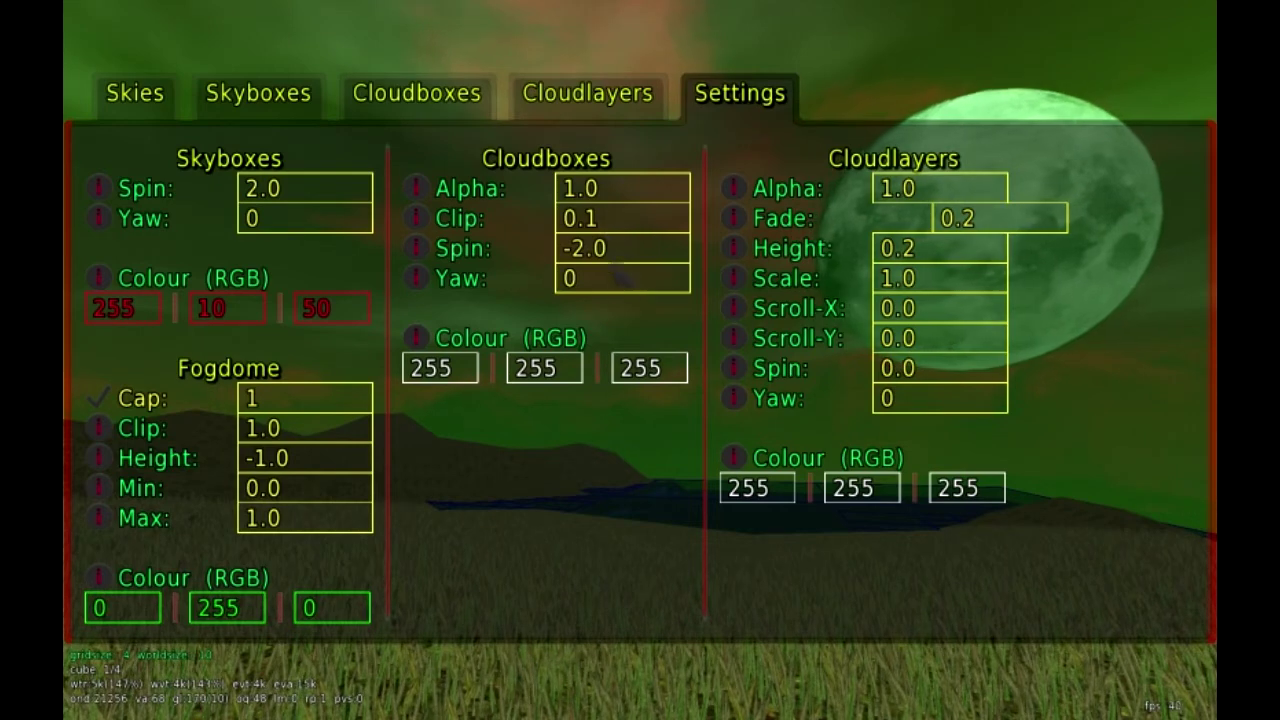
Step: Set the moon cloudbox spin to 4.0
click(635, 252)
key(BackSpace)
key(BackSpace)
key(BackSpace)
key(BackSpace)
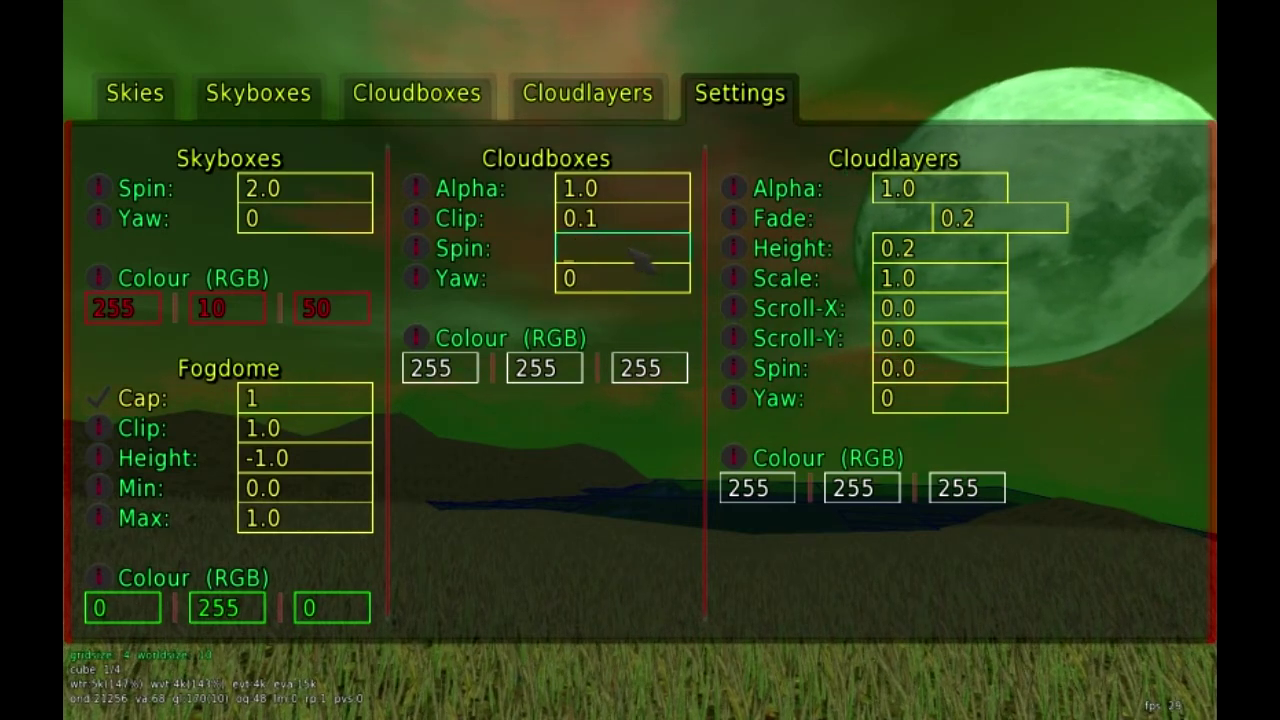
text(4)
key(Return)
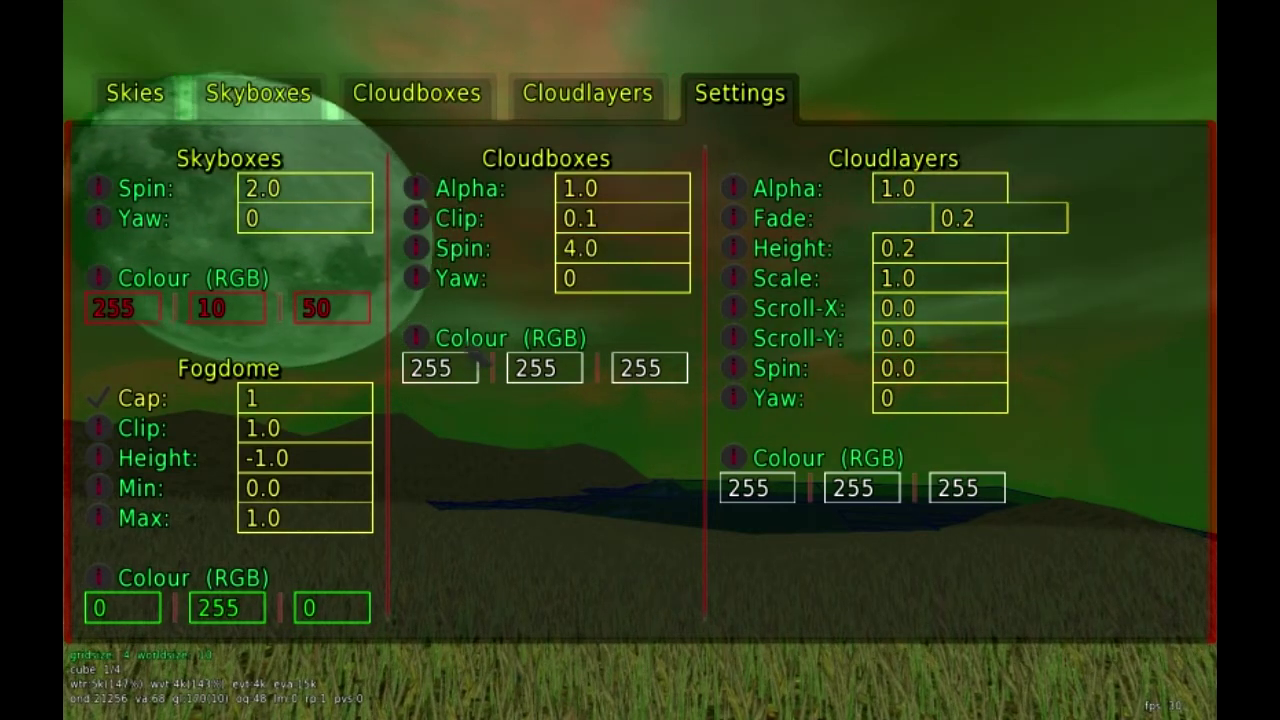
Step: Colour the cloudbox red with RGB 255, 0, 0
click(465, 370)
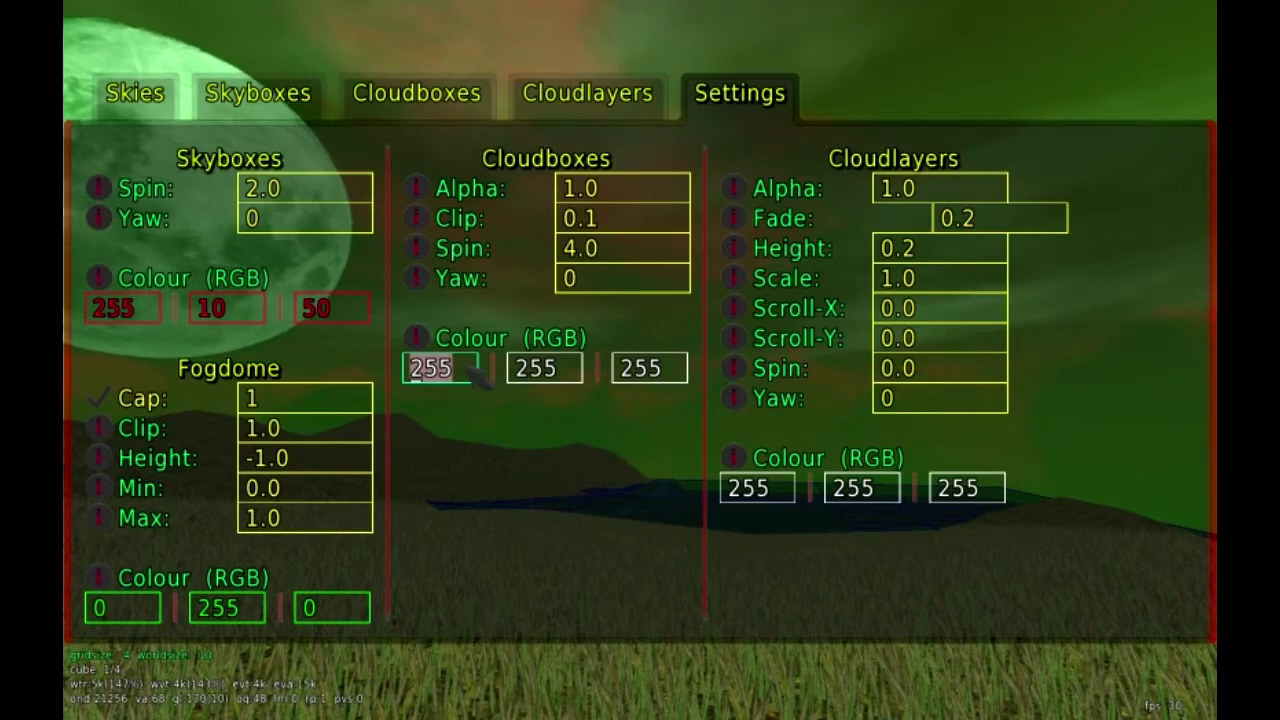
click(560, 378)
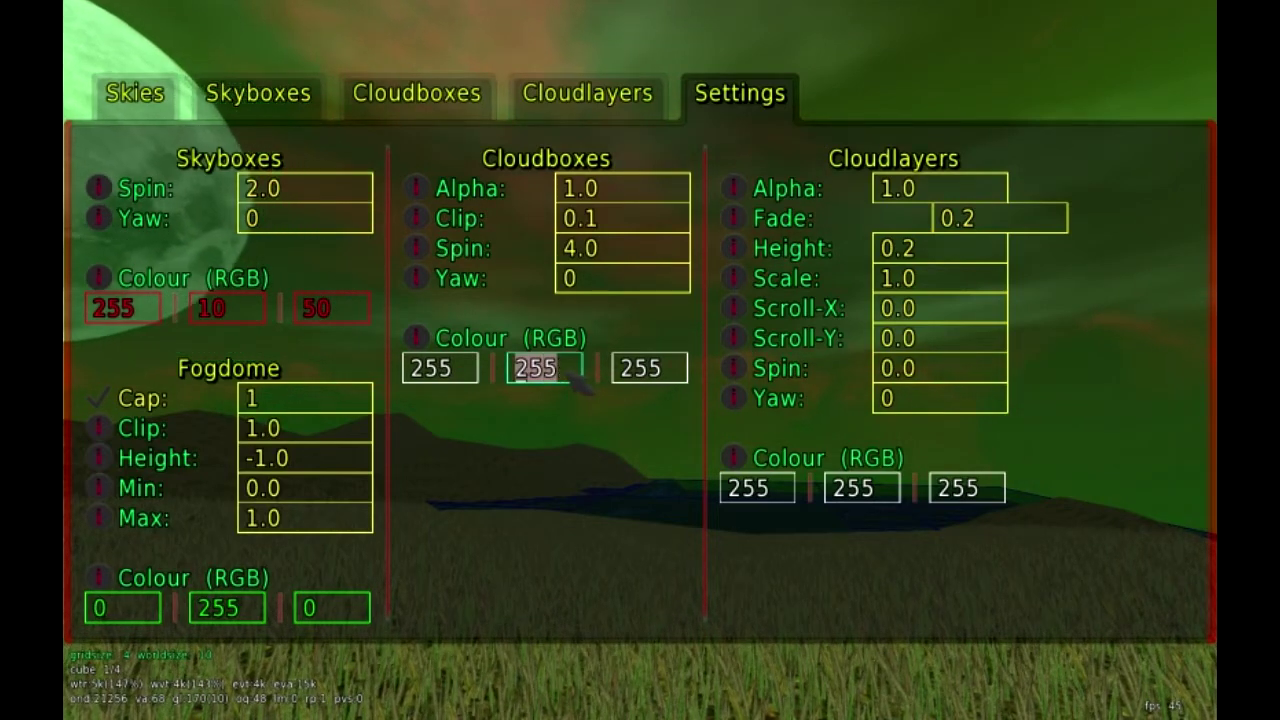
key(BackSpace)
text(0)
key(Return)
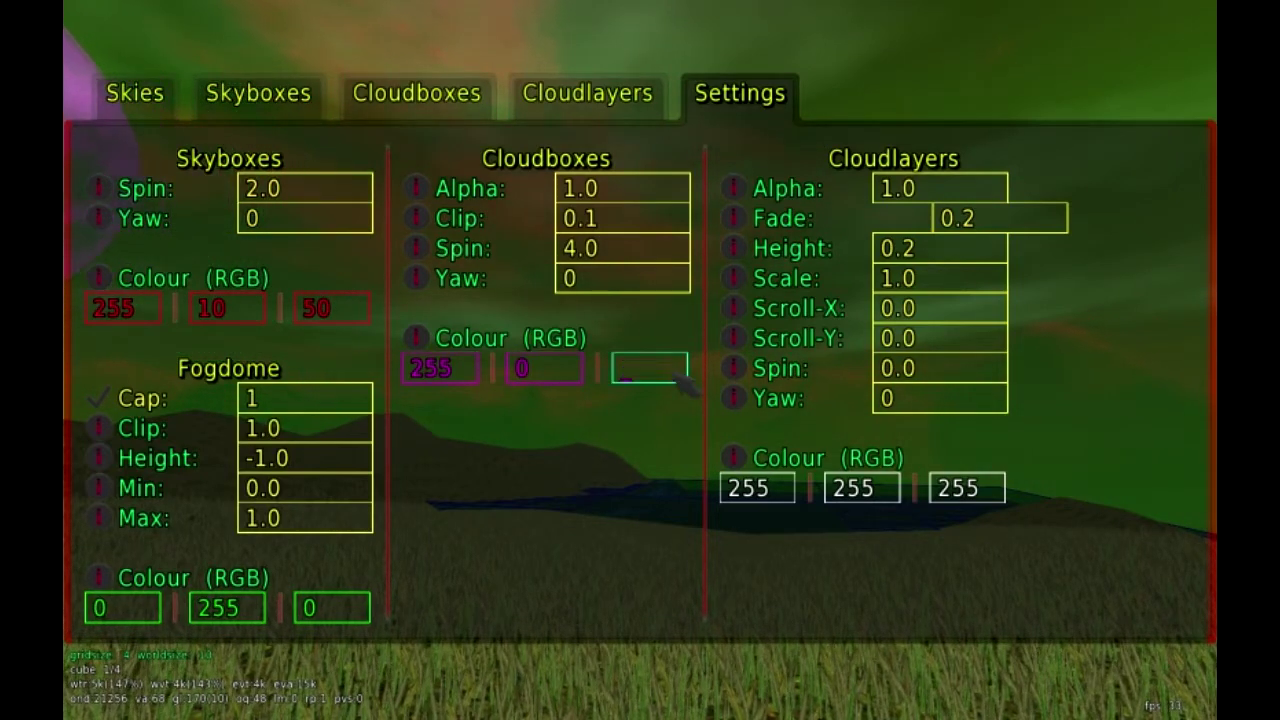
text(0)
key(Return)
Step: Close the menu to view the red moon, then return to the sky Settings page
key(Escape)
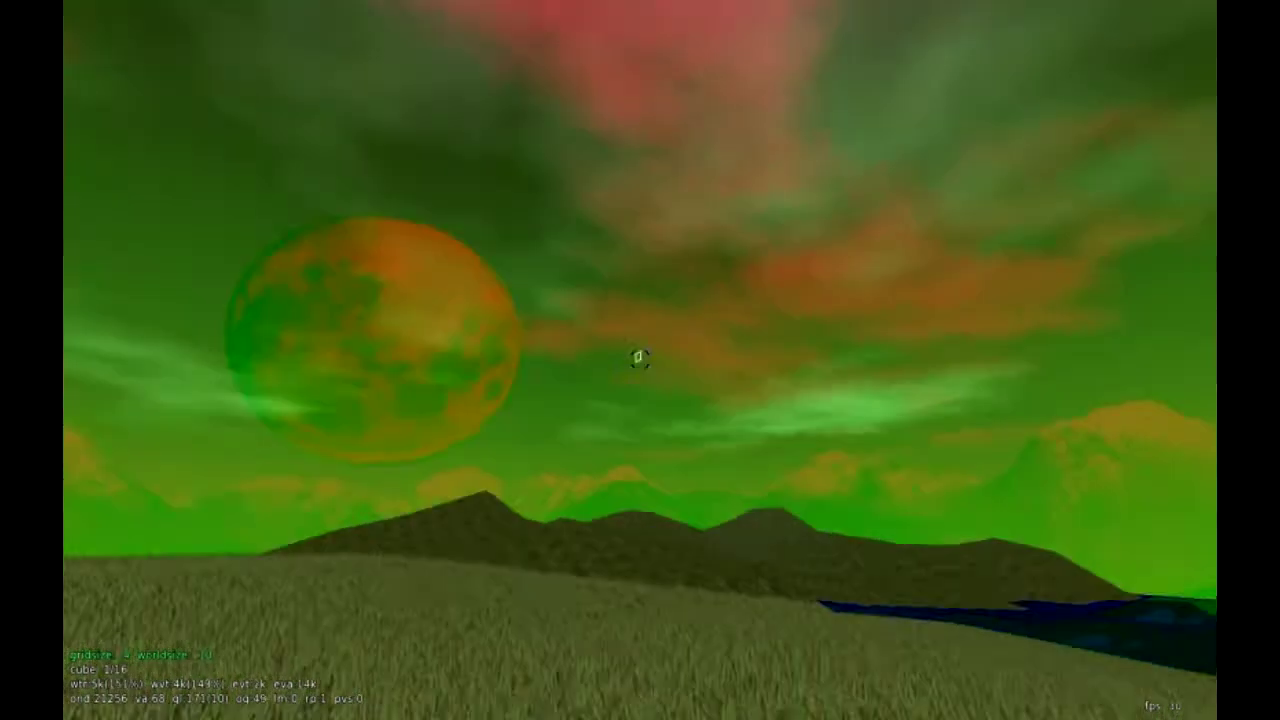
key(F6)
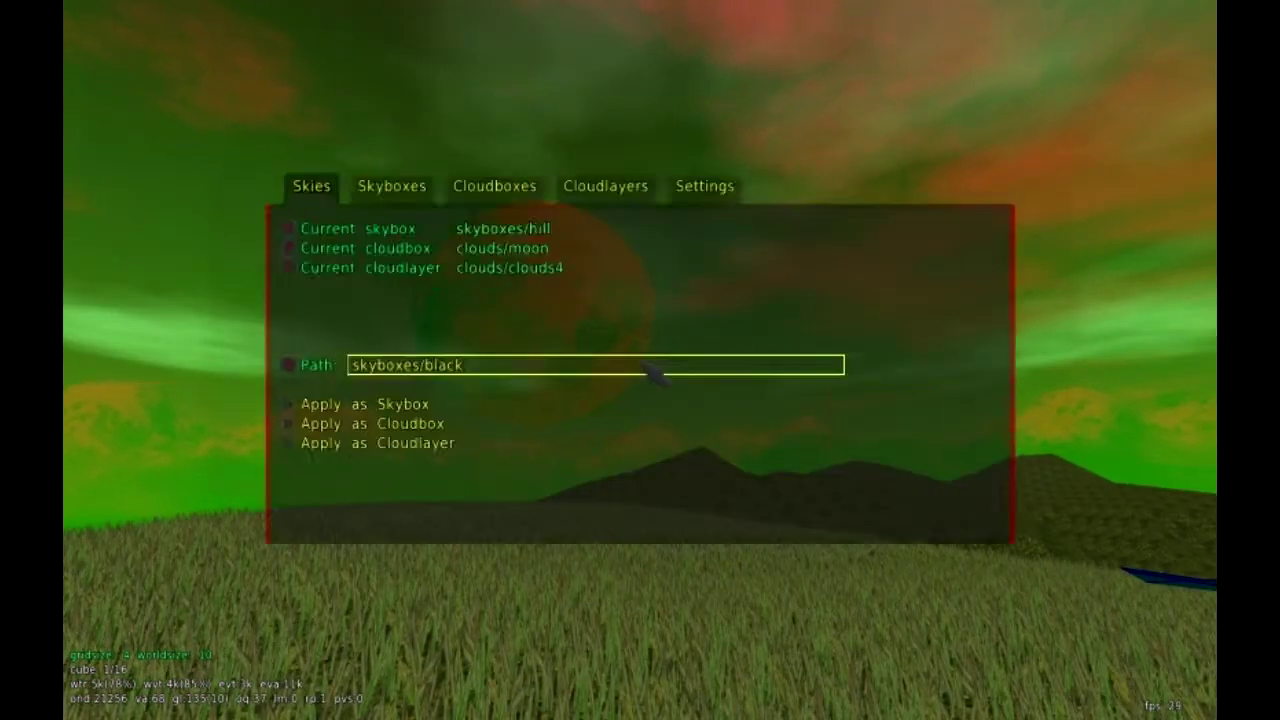
click(641, 112)
click(748, 112)
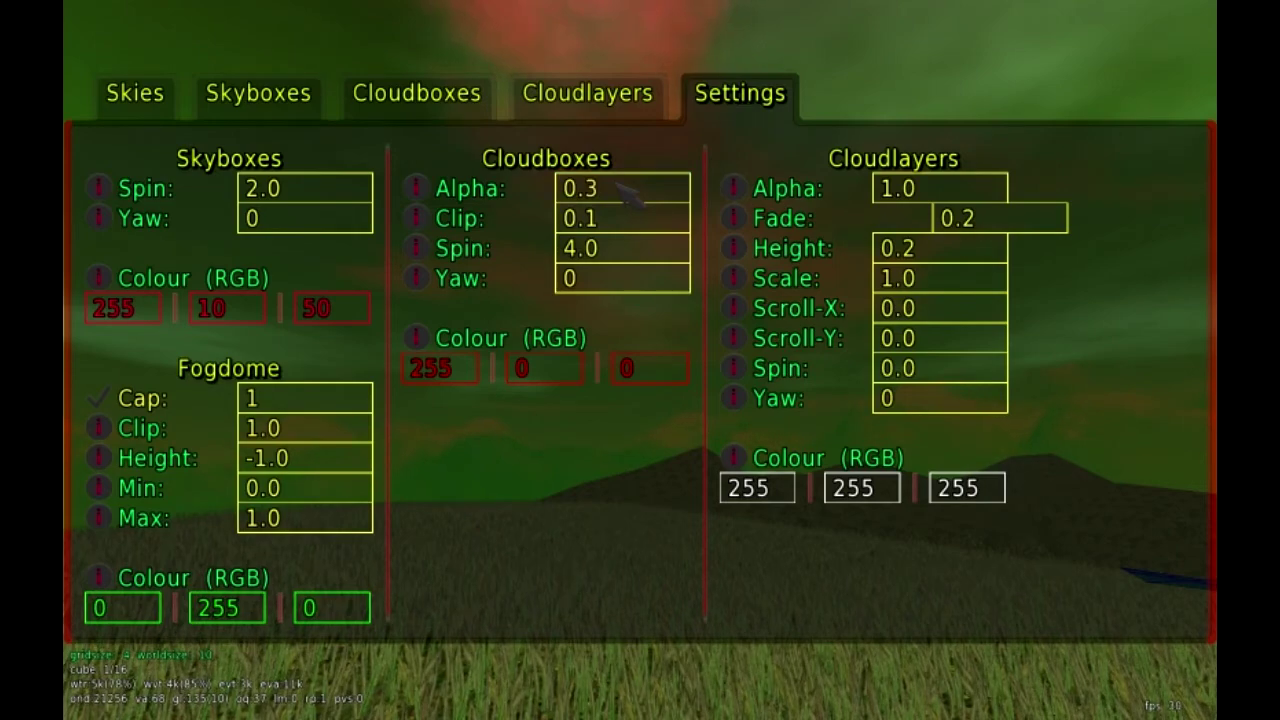
Step: Check the sky, reopen sky Settings and set the fogdome clip to 0.0
key(Escape)
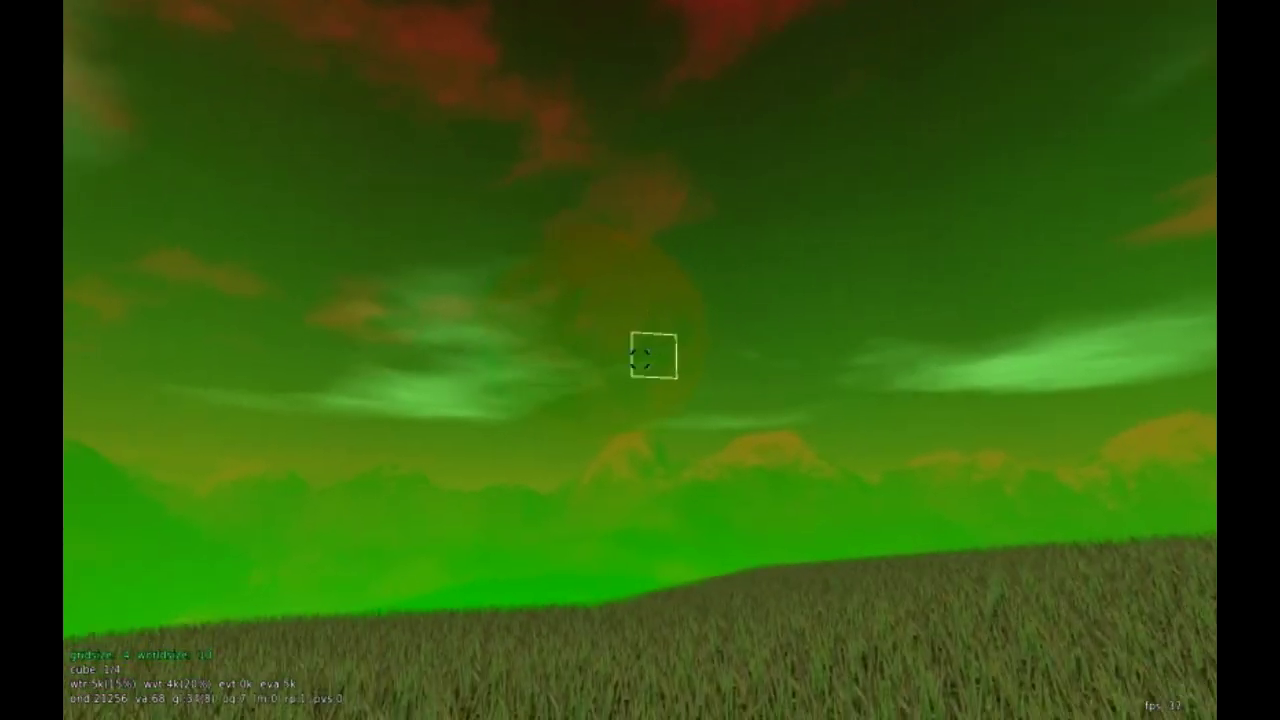
key(Escape)
click(740, 100)
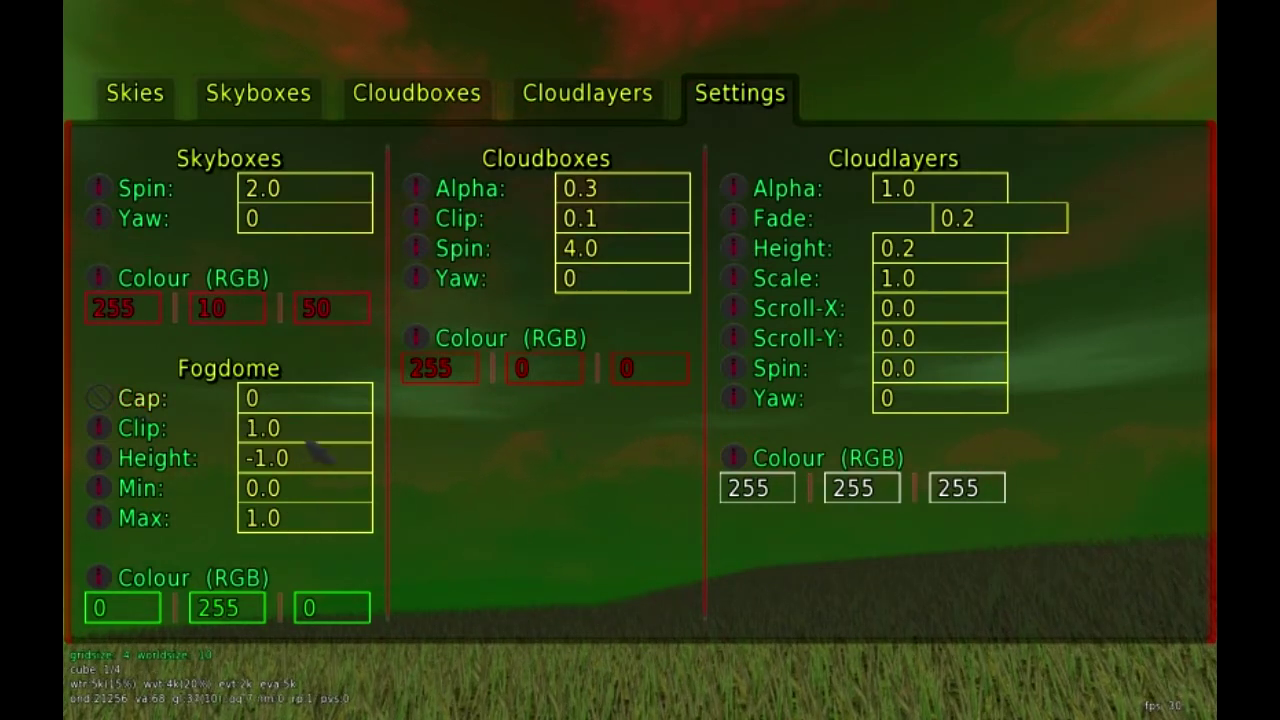
text(0)
text(255)
key(Return)
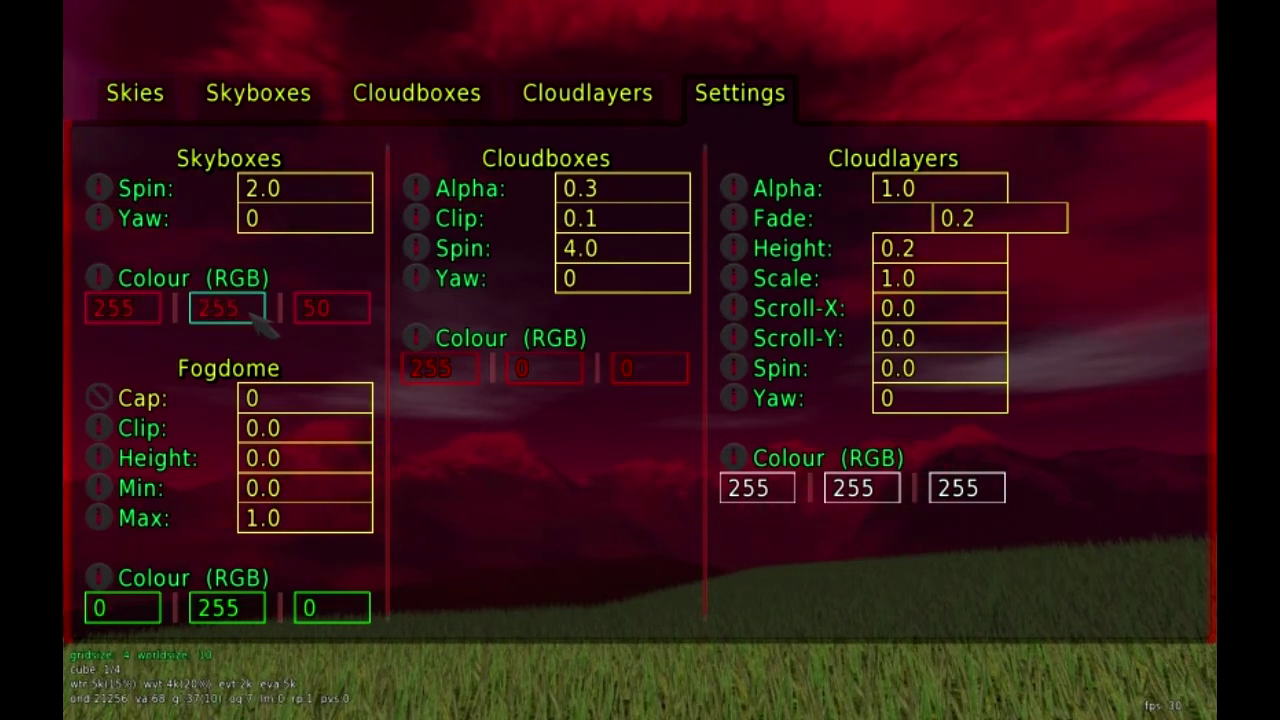
Step: Set the skybox colour to white (255, 255, 255) and view the restored blue sky
key(Return)
click(345, 308)
key(BackSpace)
key(BackSpace)
text(2)
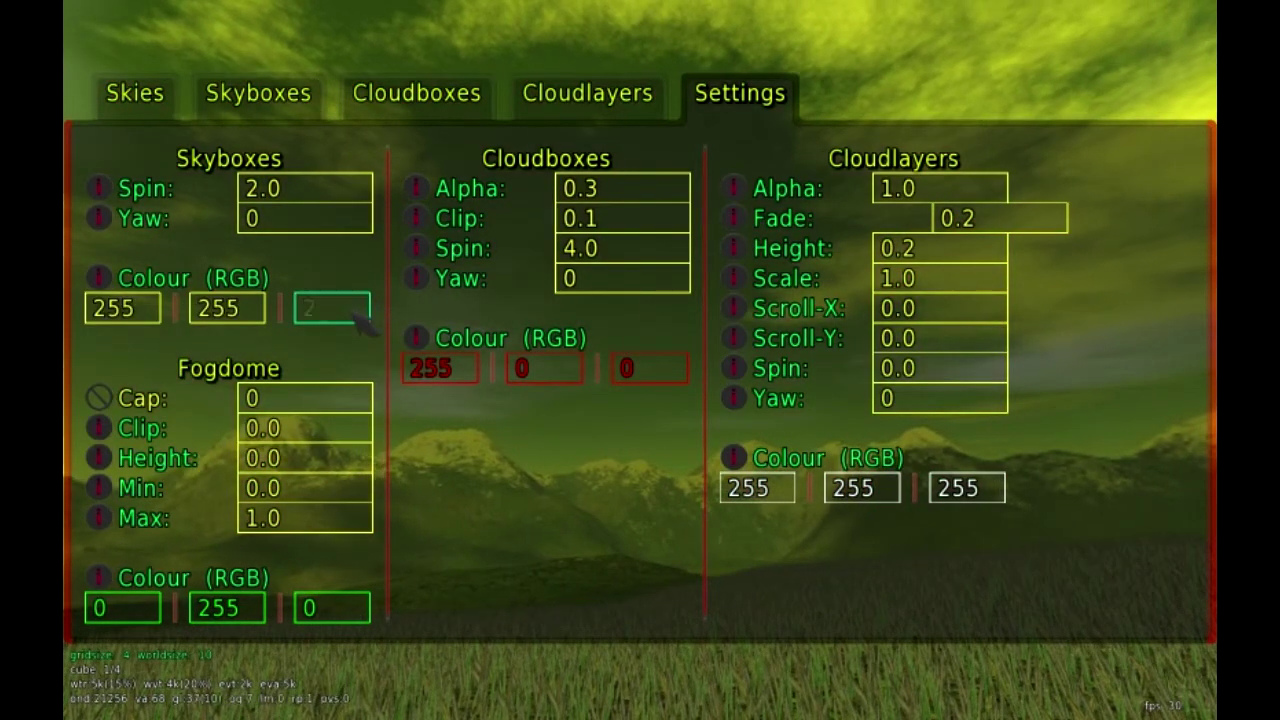
text(55)
key(Return)
key(Escape)
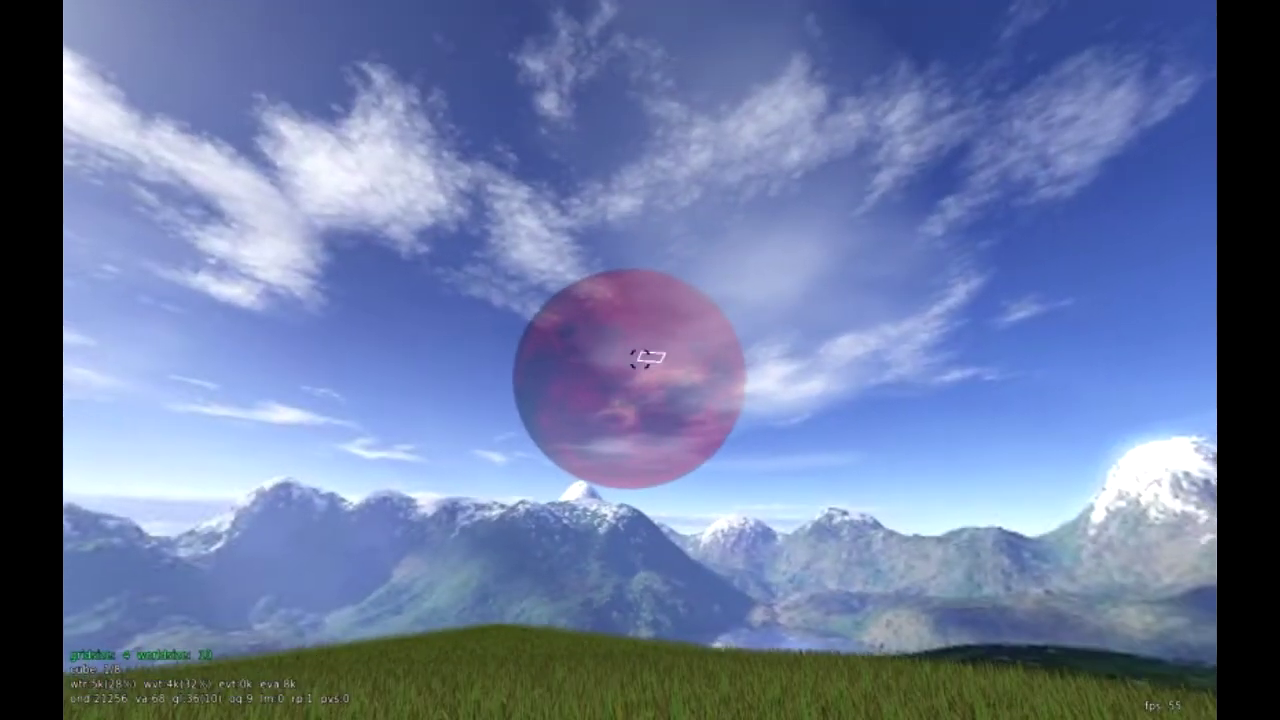
Step: Reopen sky Settings and re-enter the cloudbox alpha as 1.0 for an opaque moon
key(Escape)
click(785, 100)
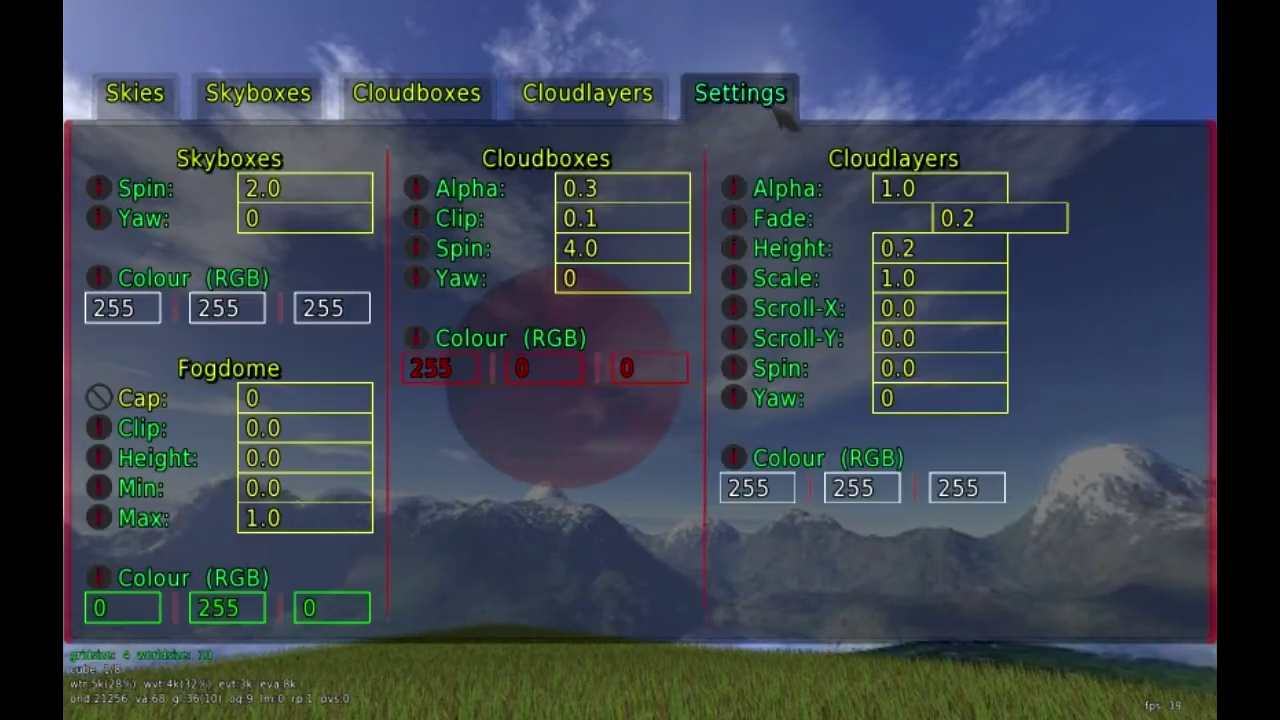
click(641, 200)
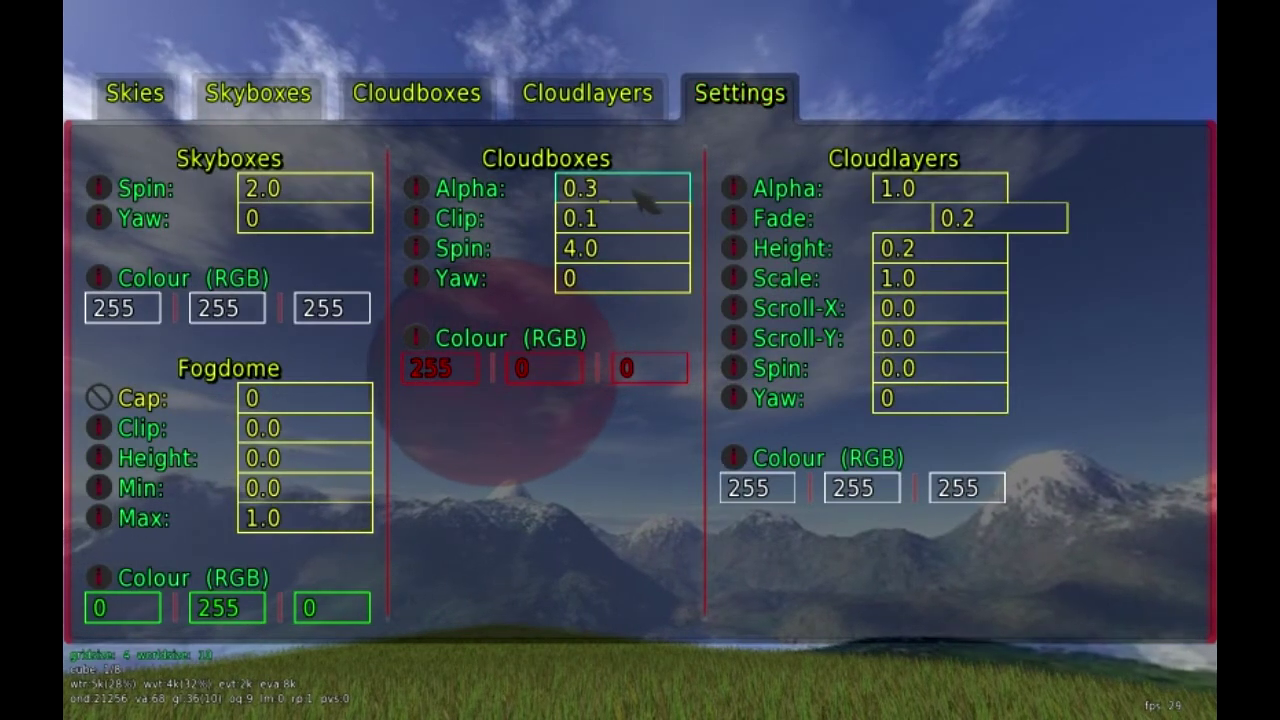
key(BackSpace)
text(1)
key(Return)
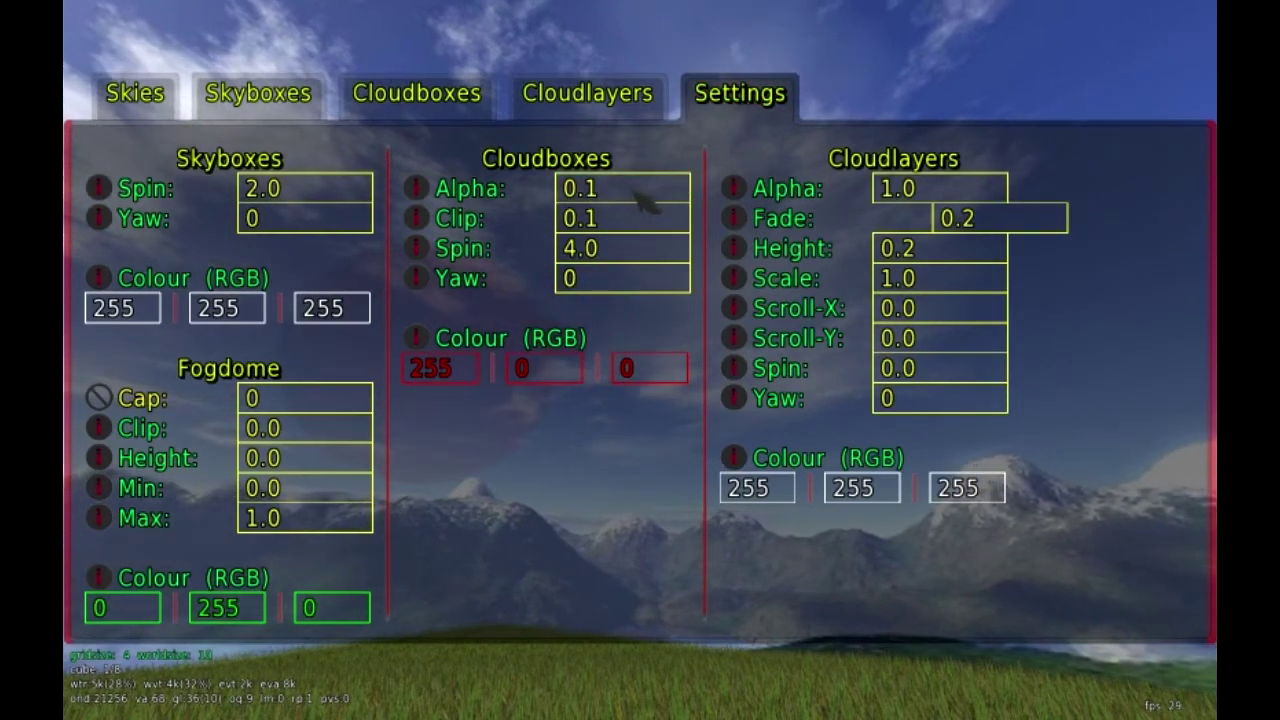
click(641, 200)
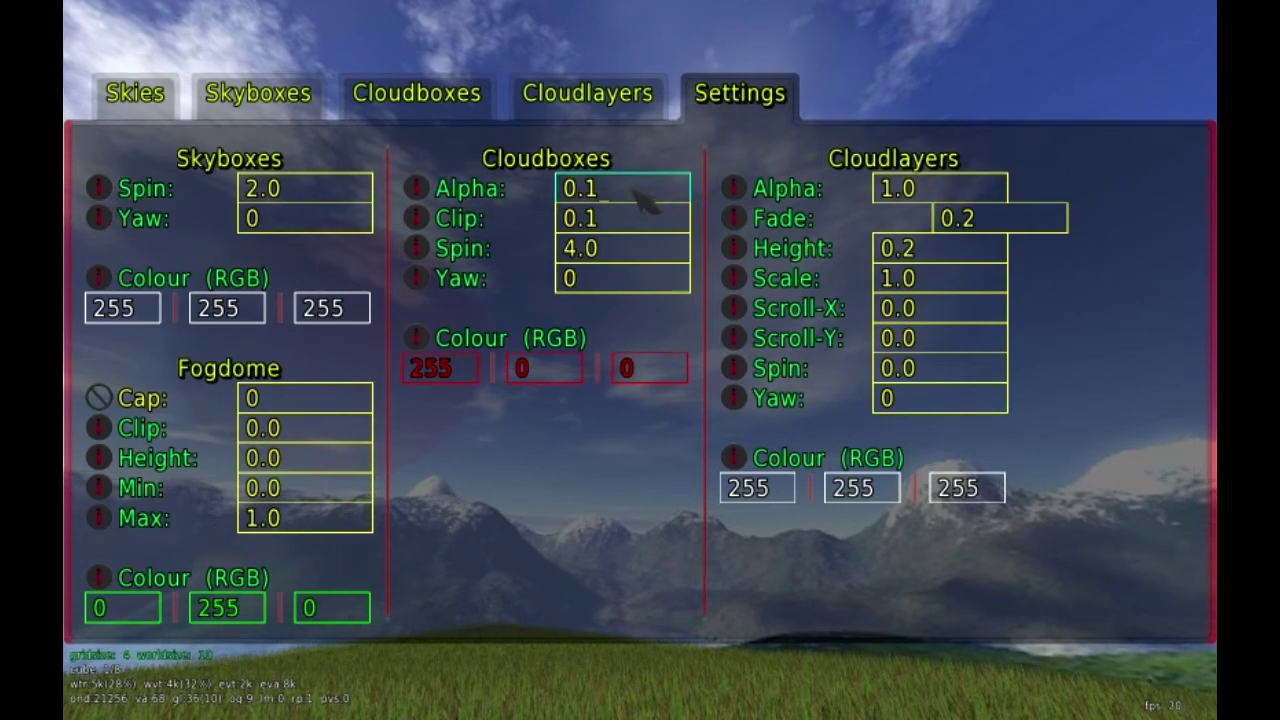
key(BackSpace)
key(BackSpace)
text(1)
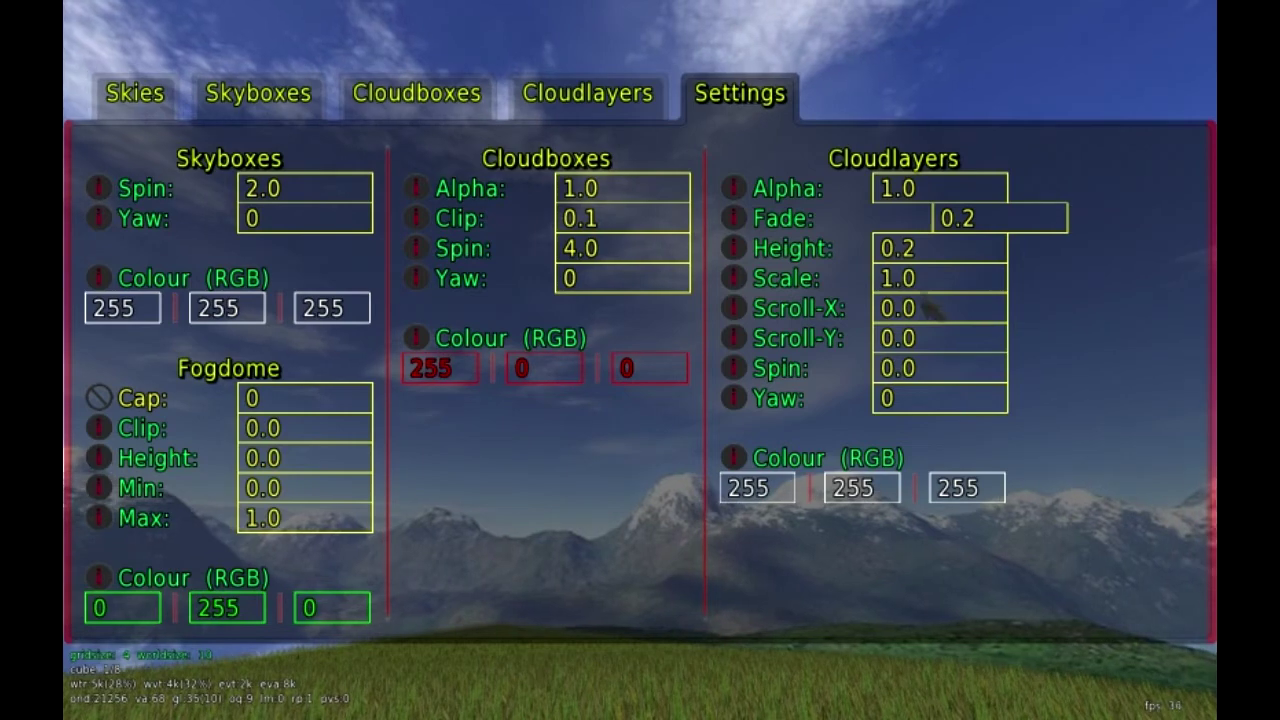
Step: Set the cloud layer scale to 0.2 and its spin to 3.0
click(940, 284)
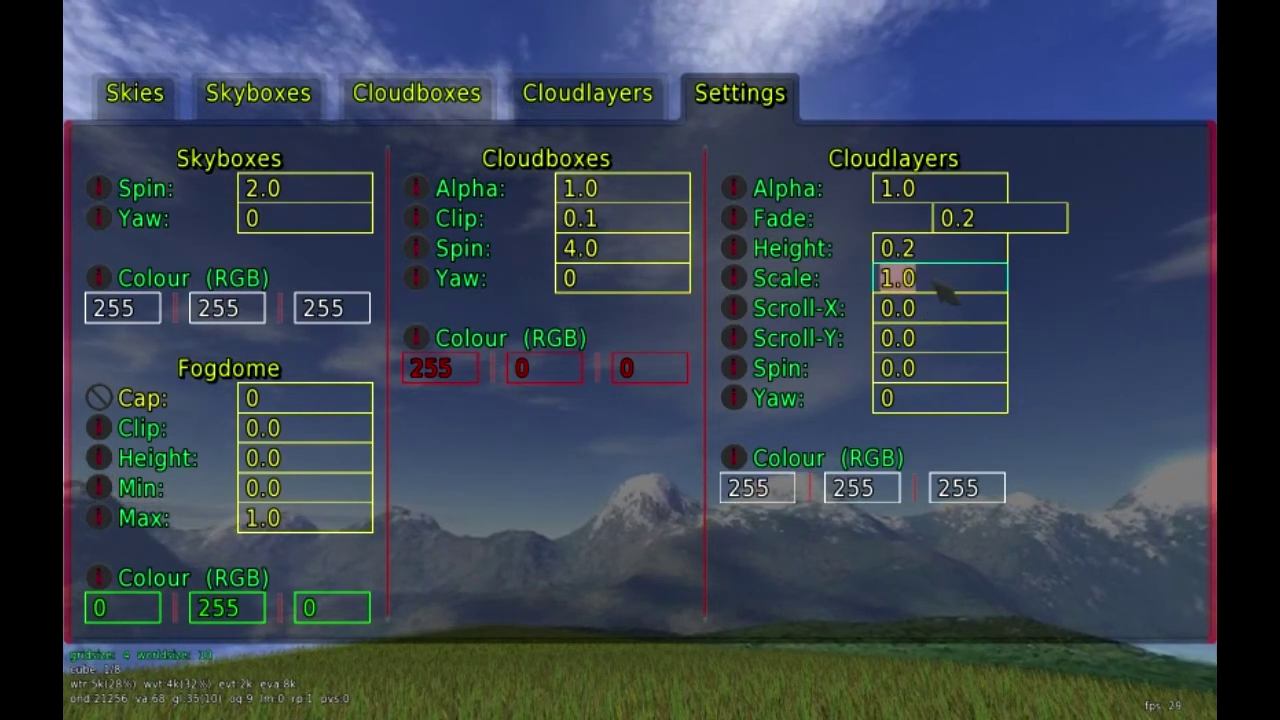
text(0.2)
key(Return)
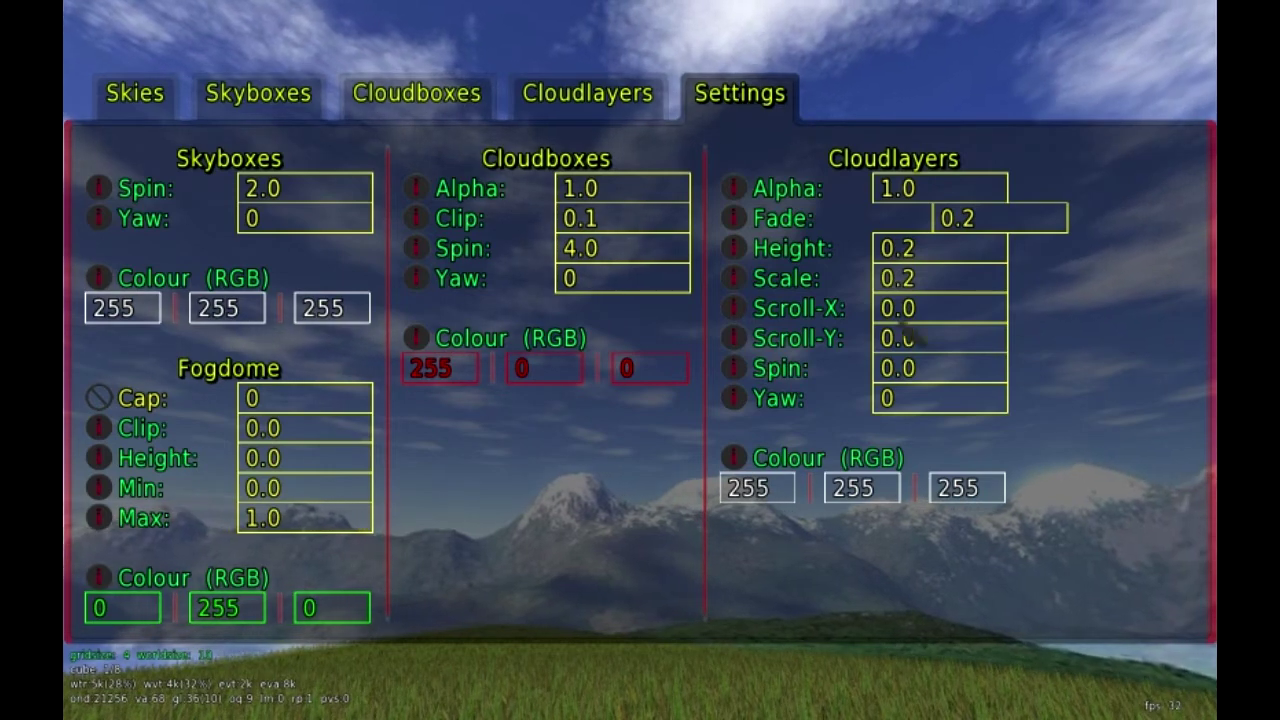
click(952, 382)
text(0.)
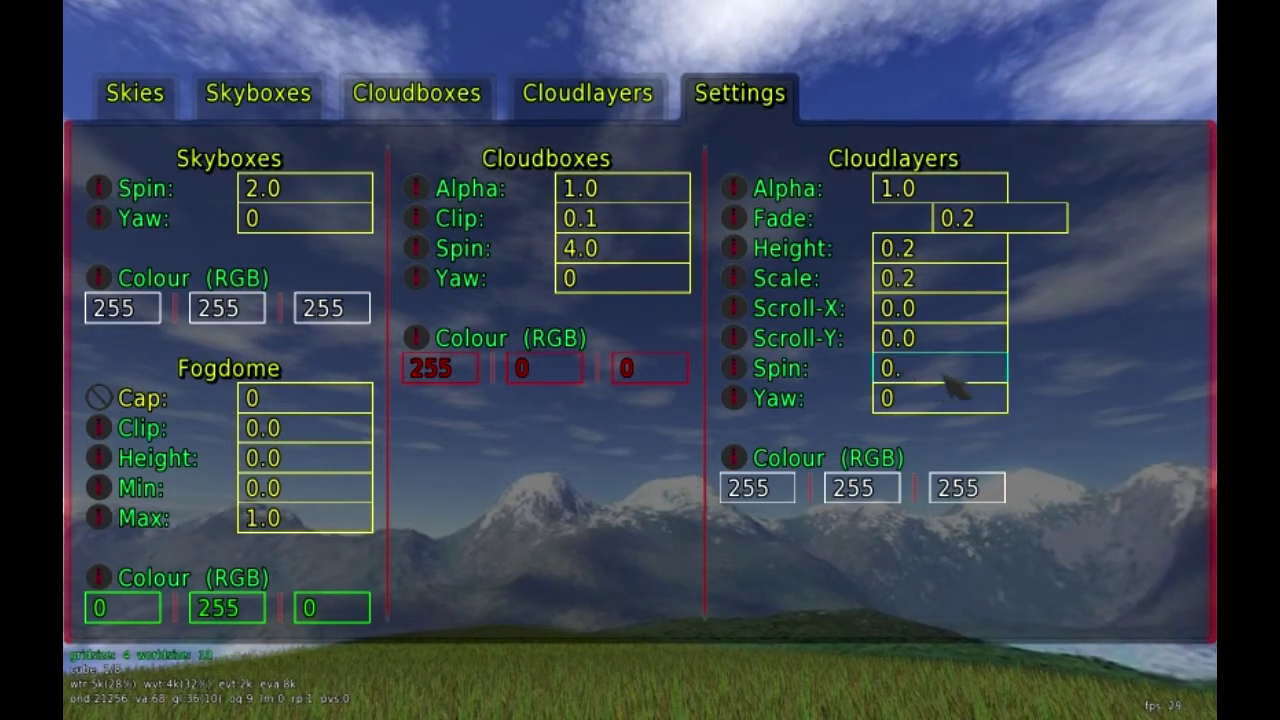
key(BackSpace)
key(BackSpace)
text(3.0)
key(Return)
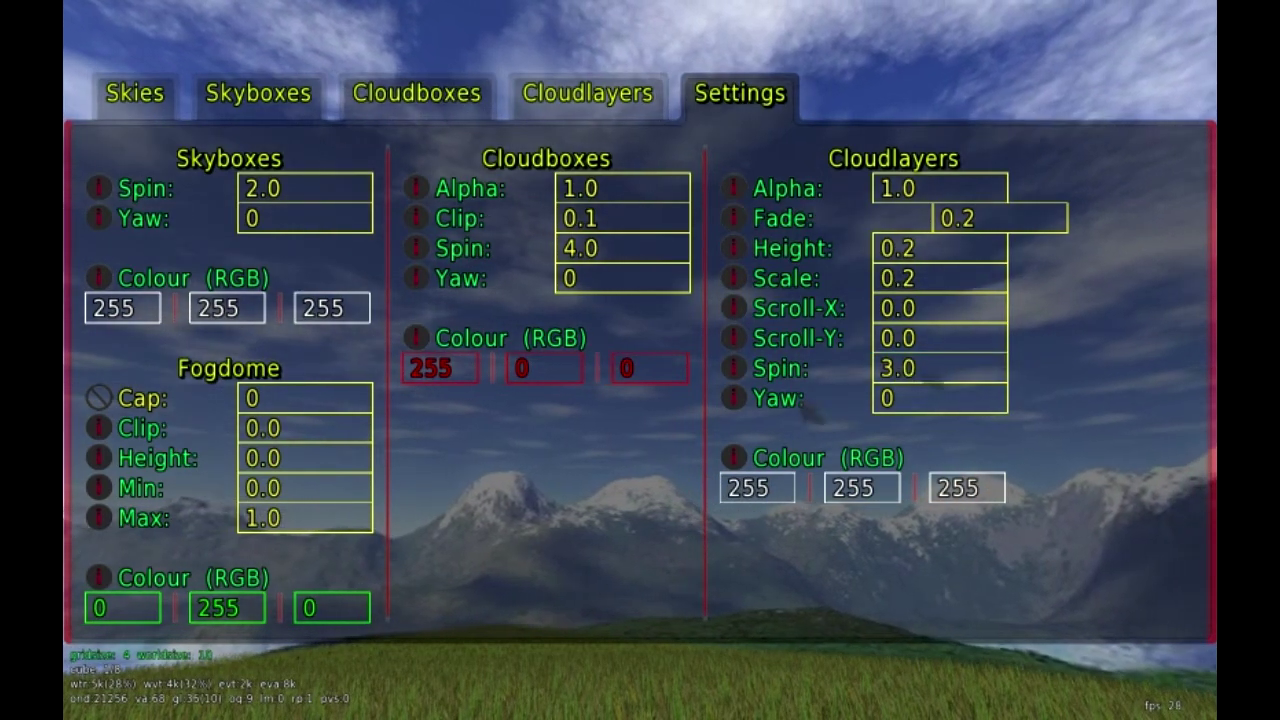
Step: Stop the skybox spinning by setting its spin to 0.0
click(298, 190)
key(BackSpace)
key(BackSpace)
key(BackSpace)
text(0)
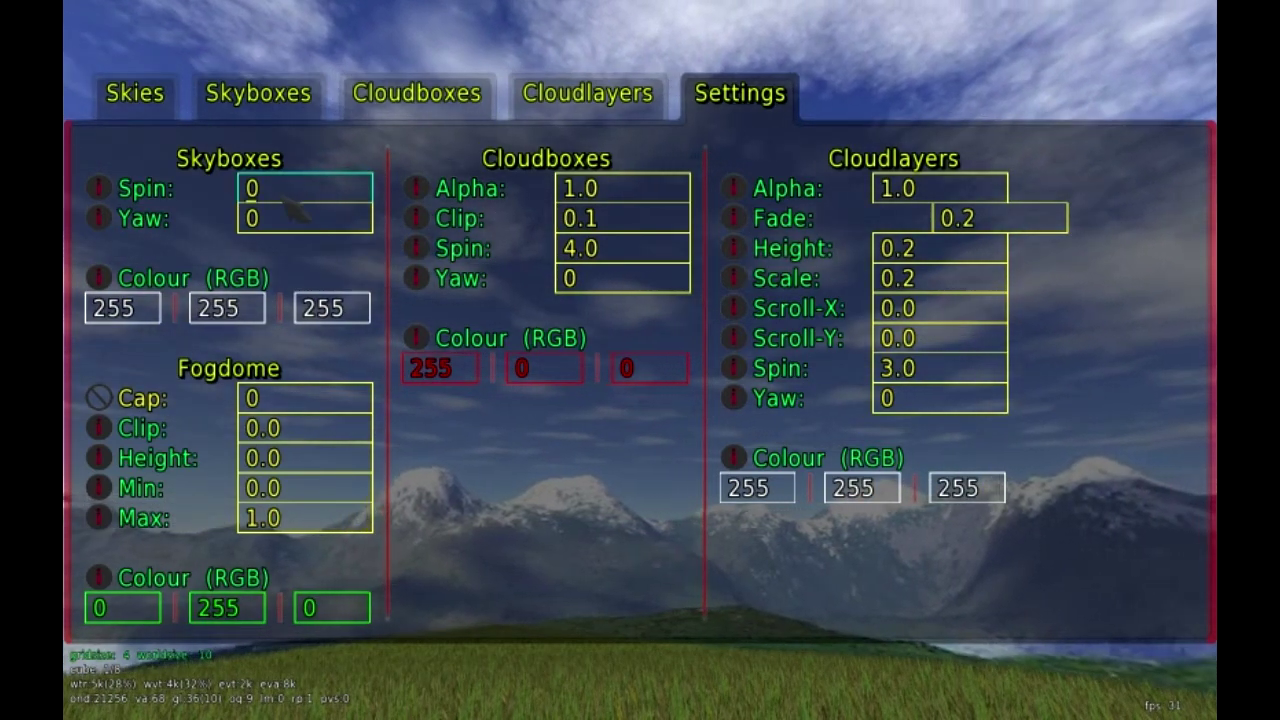
text(.0)
key(Return)
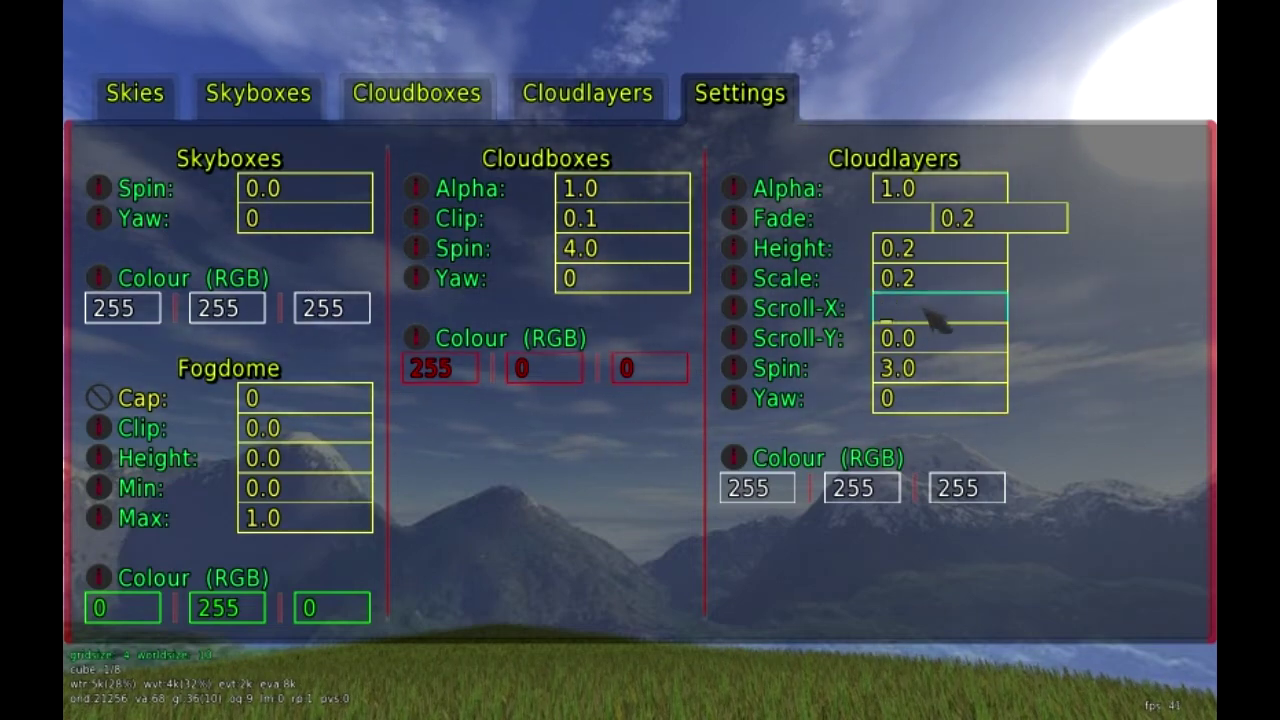
text(5)
Step: Make the cloud layer scroll only along Y: Scroll-Y 5.0, Scroll-X 0.0
key(Return)
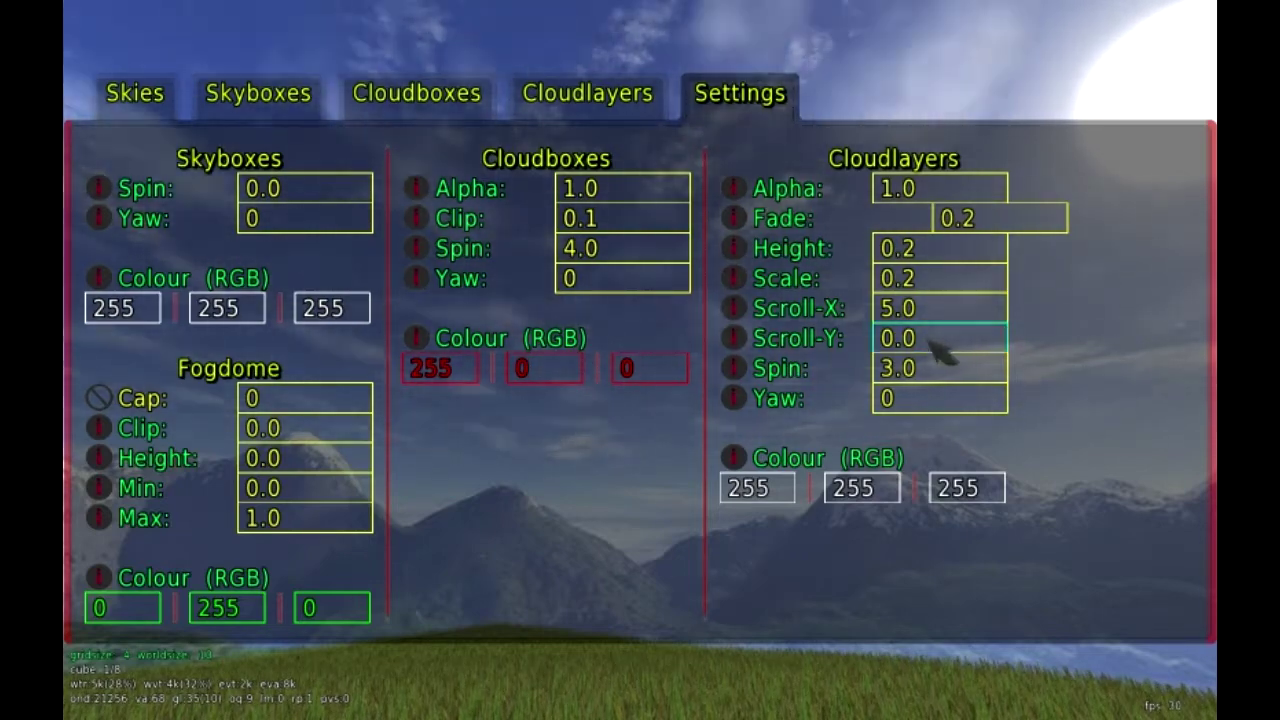
click(930, 342)
key(BackSpace)
text(5)
key(Return)
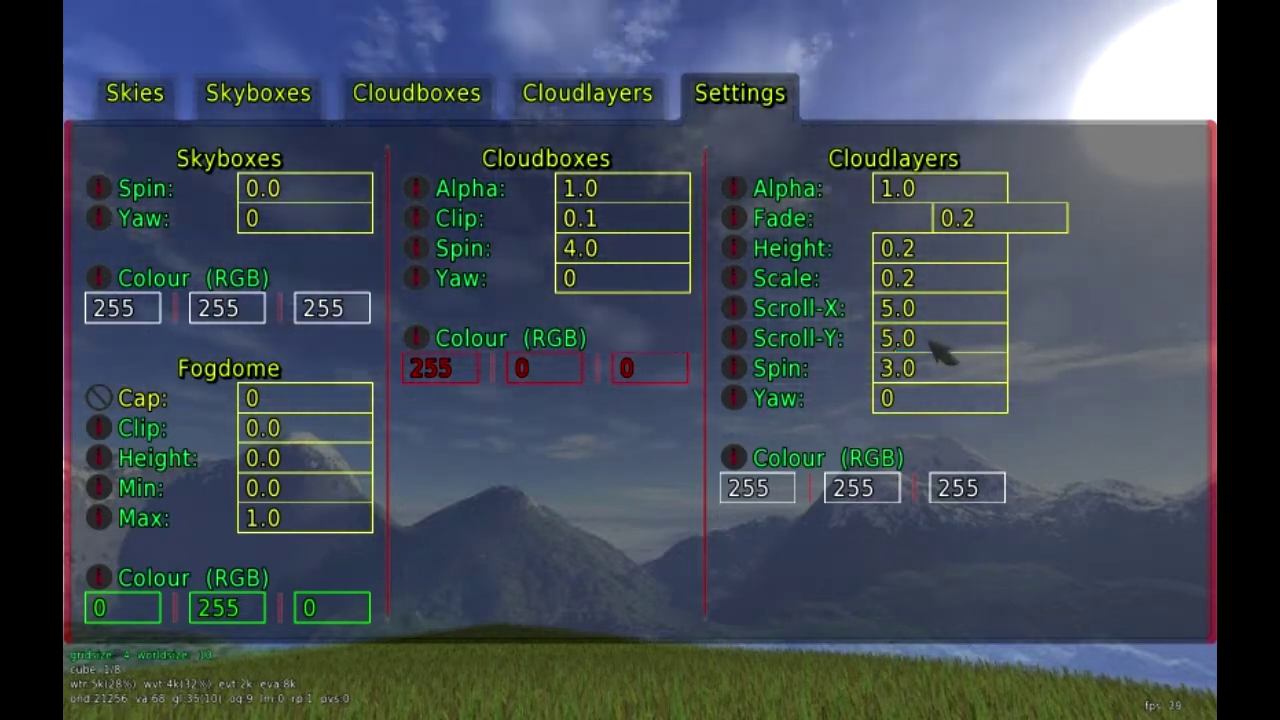
click(970, 316)
key(BackSpace)
text(0)
key(Return)
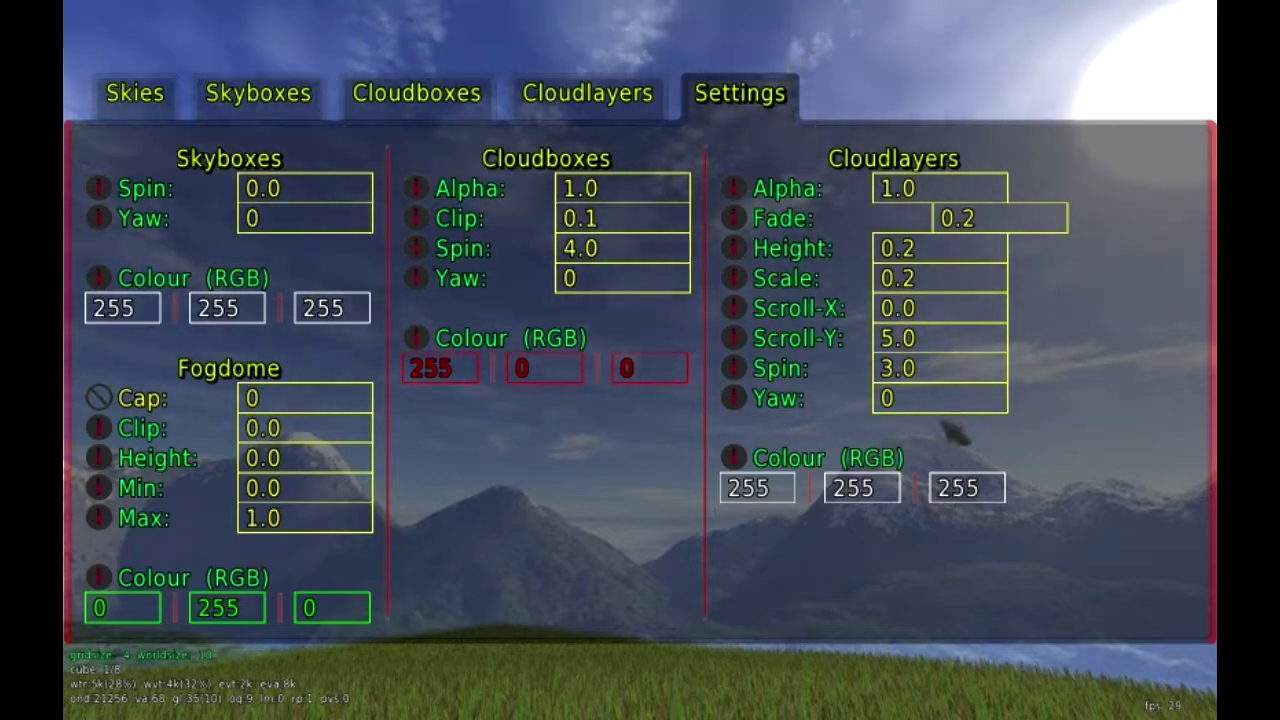
Step: Set the cloud layer height to -1.0
click(947, 253)
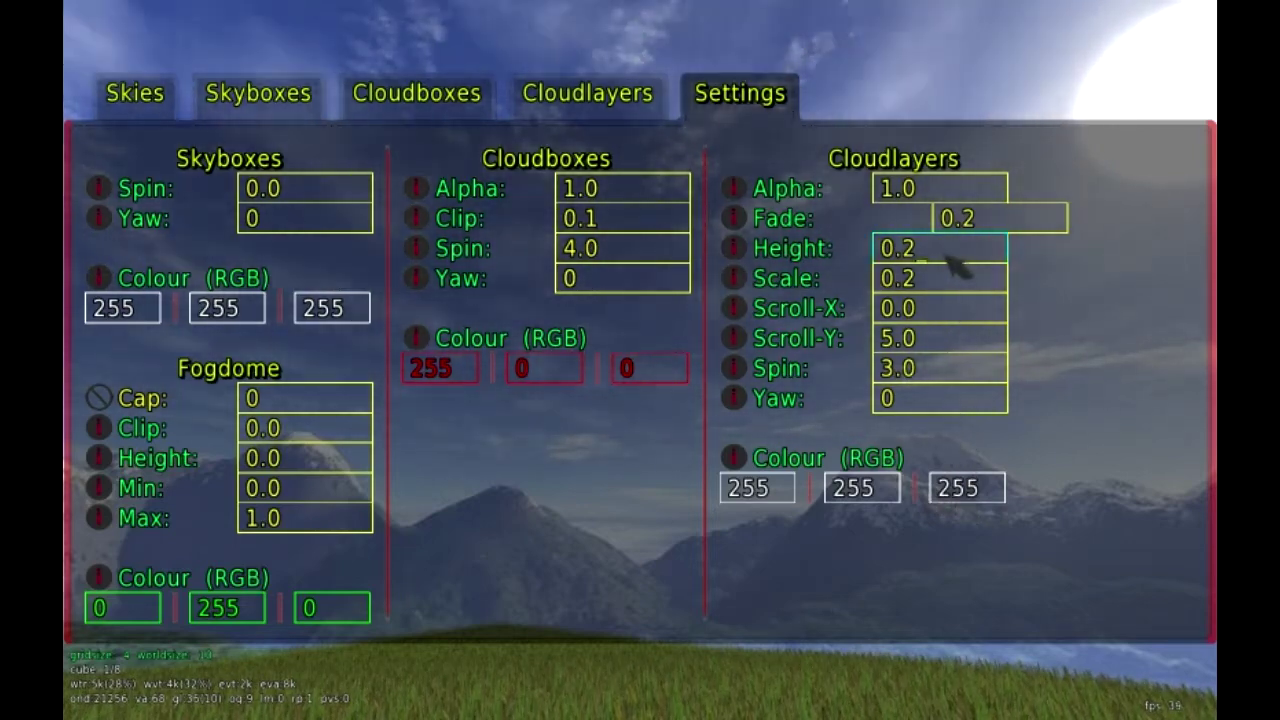
text(0.1)
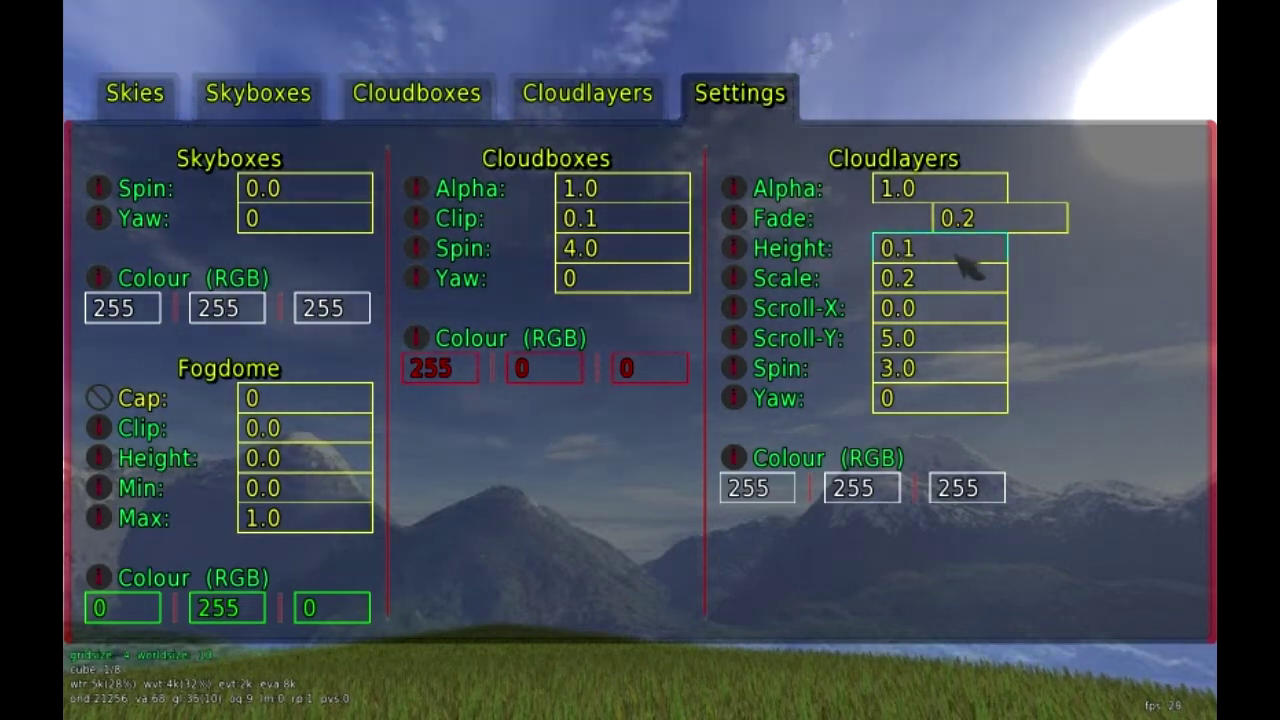
key(BackSpace)
key(BackSpace)
key(BackSpace)
text(-1)
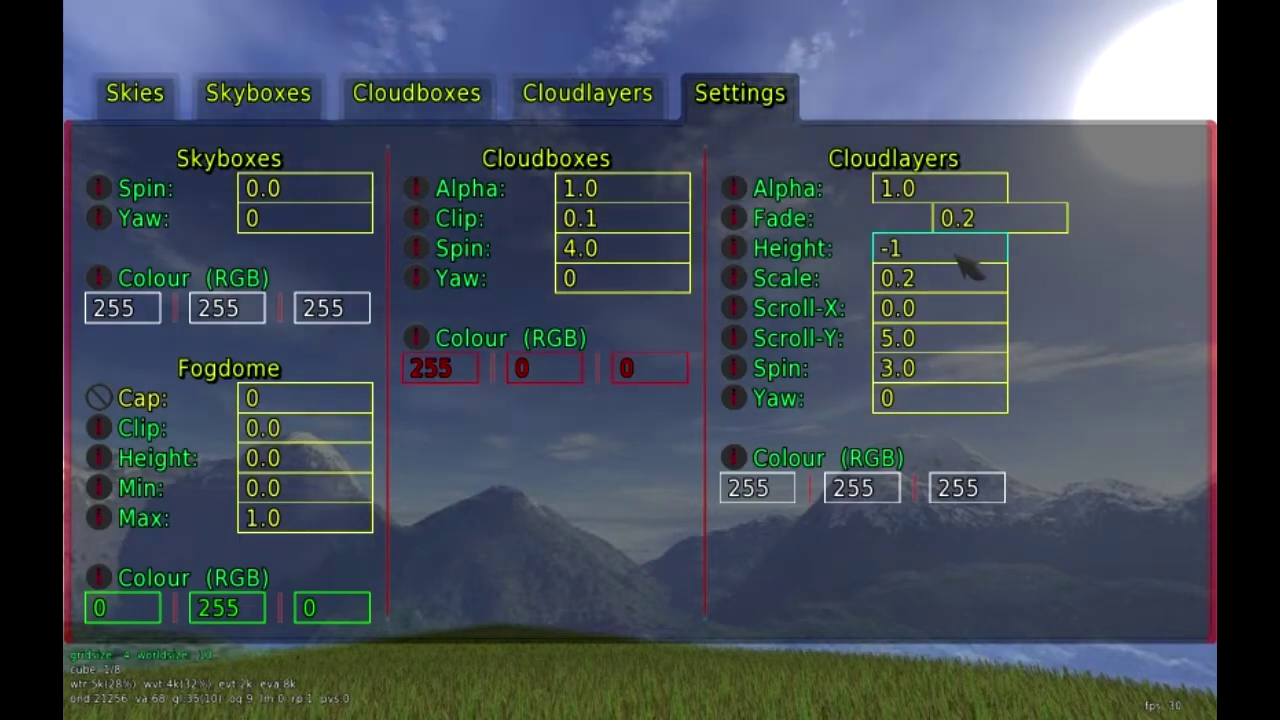
key(Return)
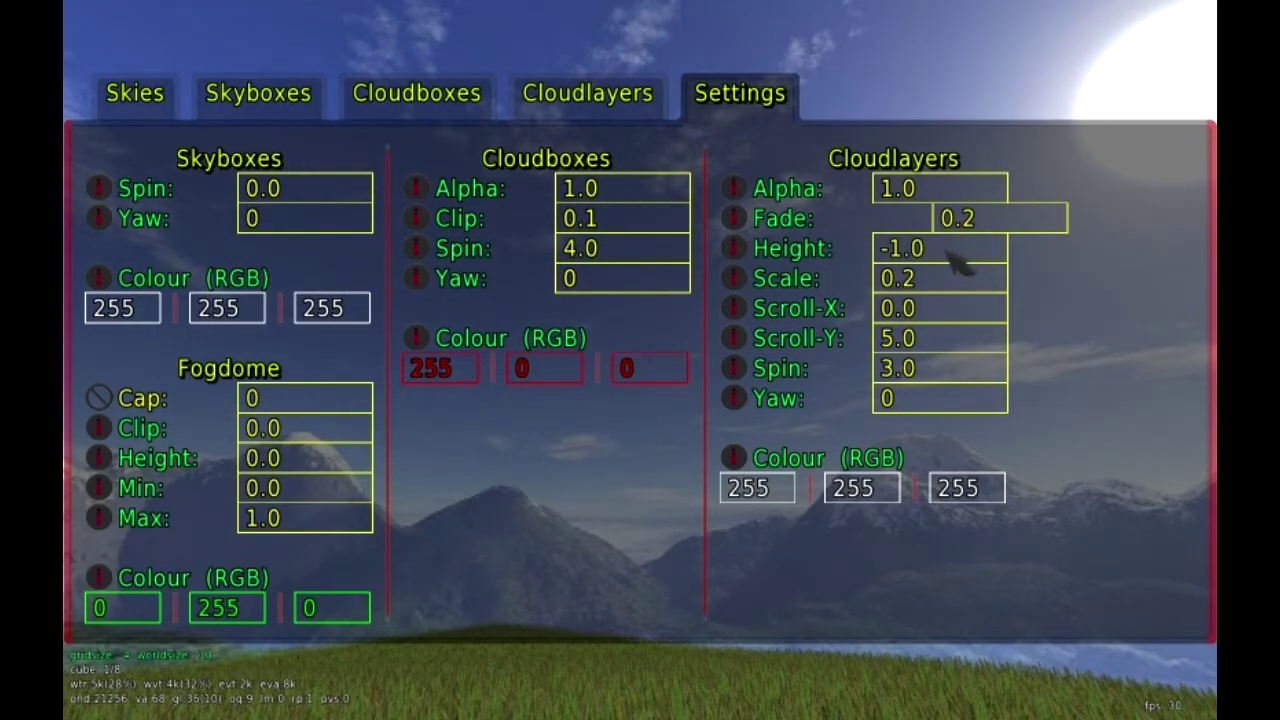
Step: Close the sky menu, fly over the terrain, then reopen the sky GUI
key(Escape)
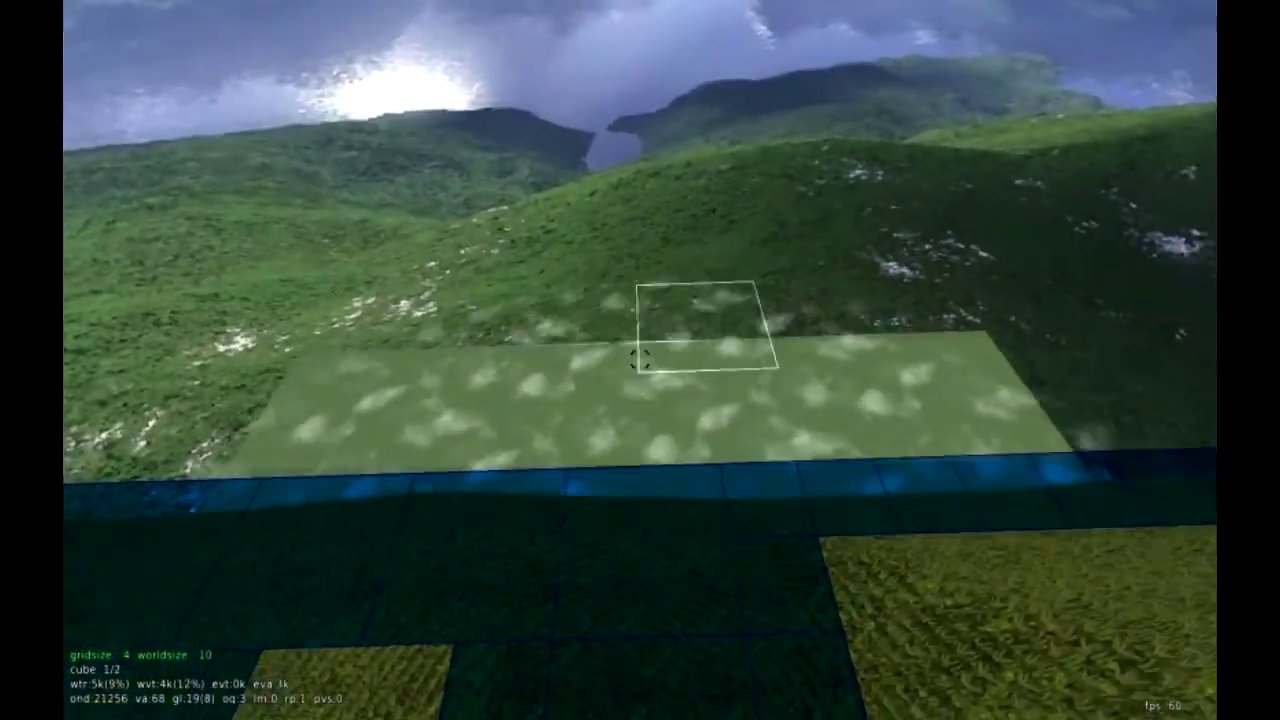
key(w)
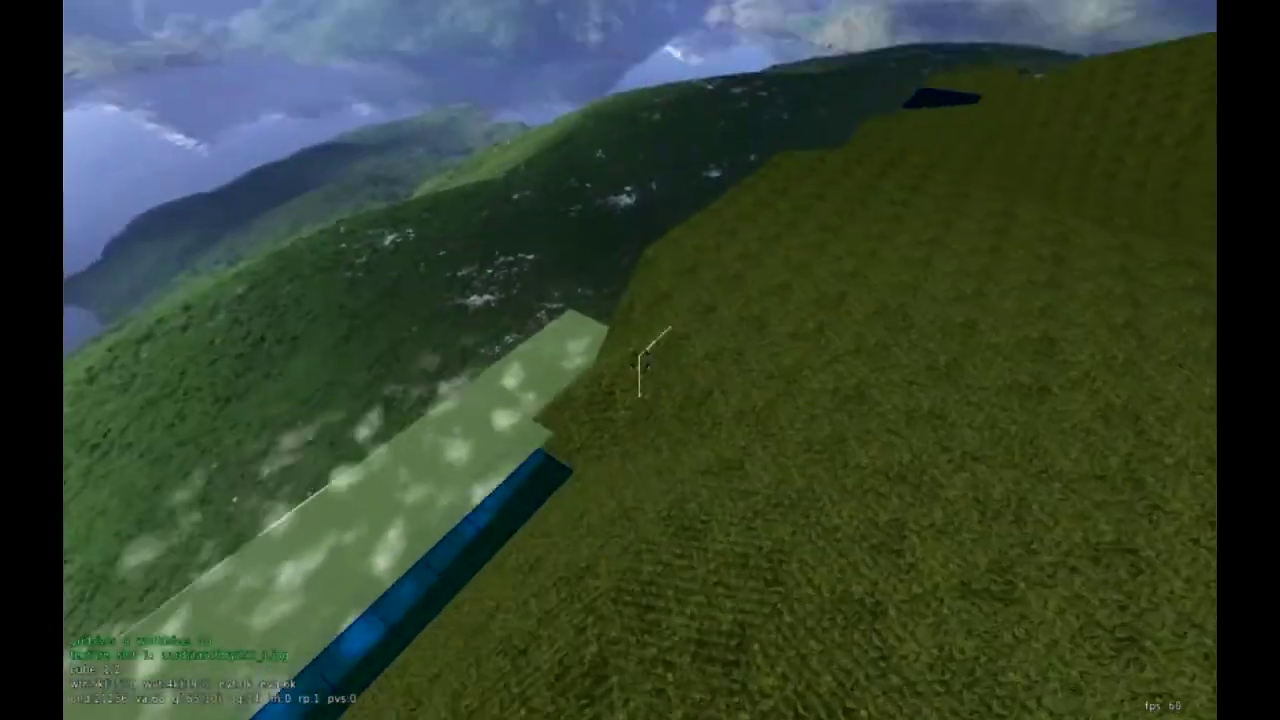
key(Escape)
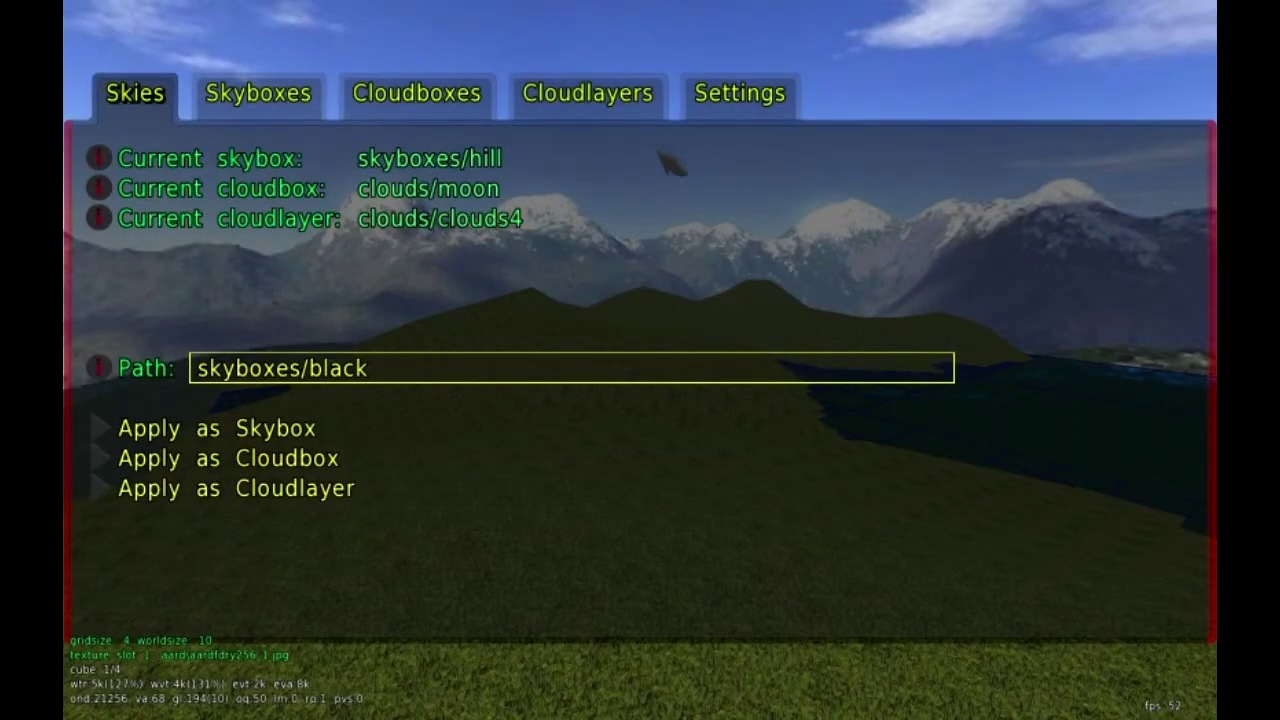